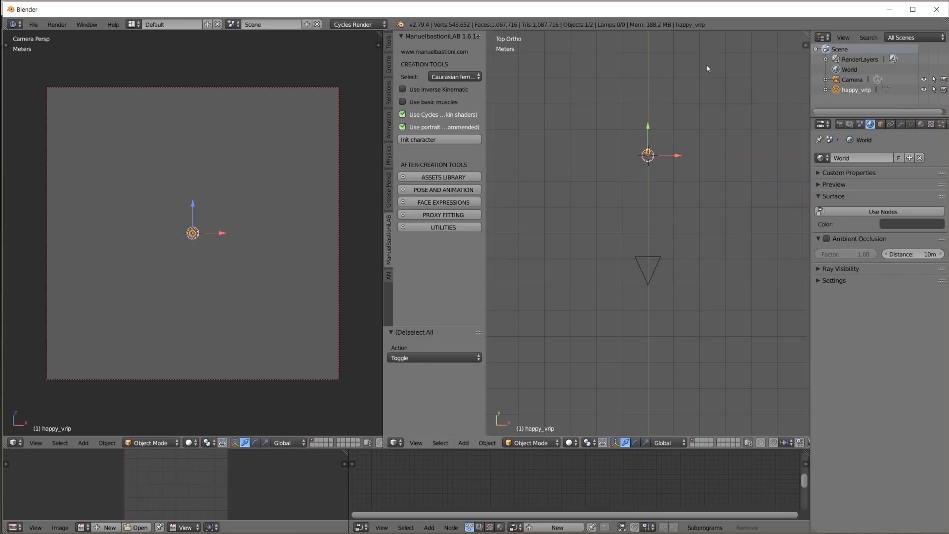
- Rotate the happy_vrip statue 90 degrees about the X axis so it stands upright
{"action": "middle_click_drag", "start_coordinate": [675, 198], "coordinate": [648, 280]}
{"action": "key", "text": "r"}
{"action": "key", "text": "x"}
{"action": "key", "text": "9"}
{"action": "key", "text": "0"}
{"action": "key", "text": "Return"}
- Move the statue along the Z axis until its base rests at the grid origin
{"action": "key", "text": "g"}
{"action": "key", "text": "z"}
{"action": "left_click", "coordinate": [653, 267]}
{"action": "key", "text": "KP_1"}
{"action": "scroll", "coordinate": [643, 316], "scroll_direction": "up", "scroll_amount": 5}
{"action": "key", "text": "g"}
{"action": "key", "text": "z"}
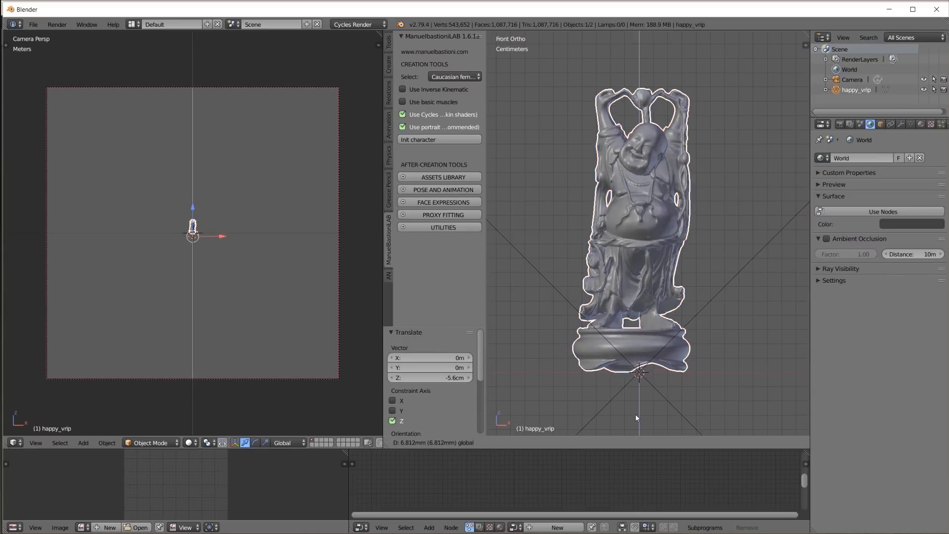
{"action": "left_click", "coordinate": [638, 386]}
- Set the statue's origin to the 3D cursor and scale the statue by 10
{"action": "left_click", "coordinate": [487, 443]}
{"action": "left_click", "coordinate": [731, 280]}
{"action": "middle_click_drag", "start_coordinate": [731, 281], "coordinate": [696, 303]}
{"action": "scroll", "coordinate": [697, 302], "scroll_direction": "down", "scroll_amount": 5}
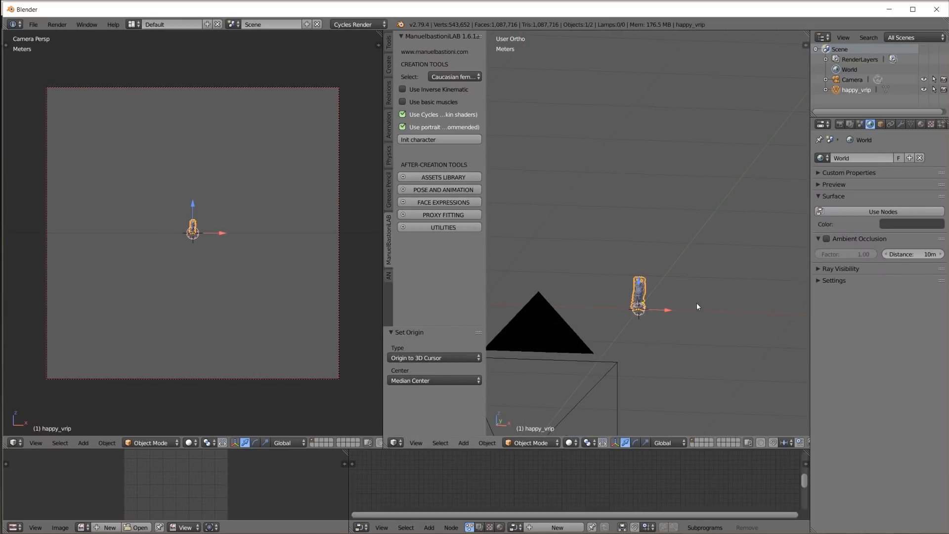
{"action": "key", "text": "s"}
{"action": "key", "text": "1"}
{"action": "key", "text": "0"}
{"action": "key", "text": "Return"}
- Raise the camera along Z and move it about 2.32 m along Y so the whole statue fits its frame
{"action": "scroll", "coordinate": [693, 298], "scroll_direction": "down", "scroll_amount": 3}
{"action": "right_click", "coordinate": [532, 324]}
{"action": "key", "text": "g"}
{"action": "key", "text": "z"}
{"action": "left_click", "coordinate": [528, 257]}
{"action": "key", "text": "KP_7"}
{"action": "key", "text": "g"}
{"action": "key", "text": "y"}
{"action": "left_click", "coordinate": [676, 188]}
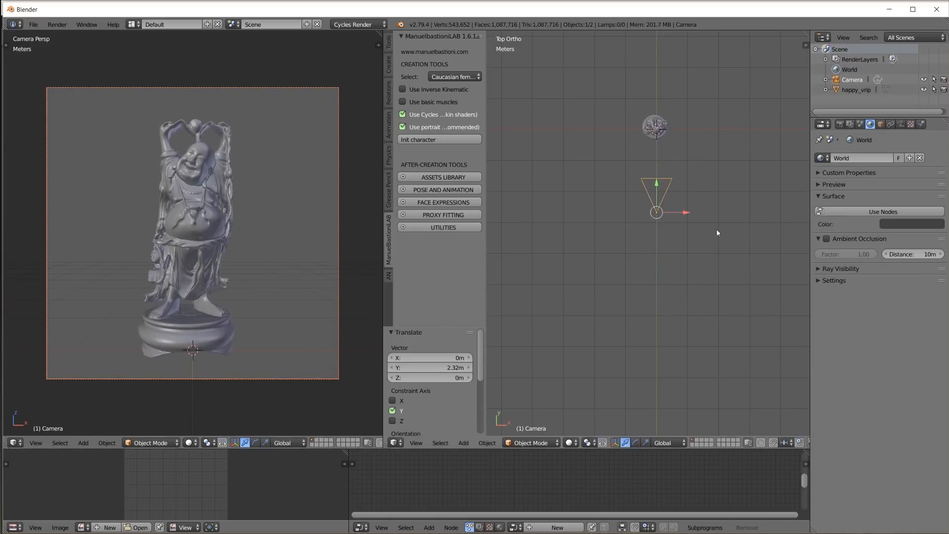
{"action": "middle_click_drag", "start_coordinate": [716, 230], "coordinate": [683, 183]}
{"action": "scroll", "coordinate": [699, 298], "scroll_direction": "up", "scroll_amount": 8}
{"action": "right_click", "coordinate": [693, 297]}
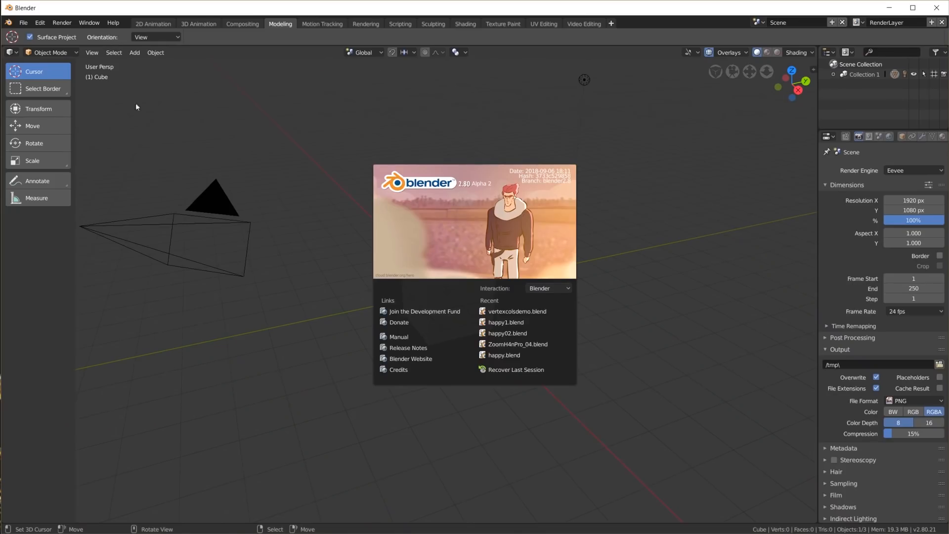
- In Blender 2.80, clear the default scene objects and append the Camera and happy_vrip objects from the saved file
{"action": "left_click", "coordinate": [135, 104]}
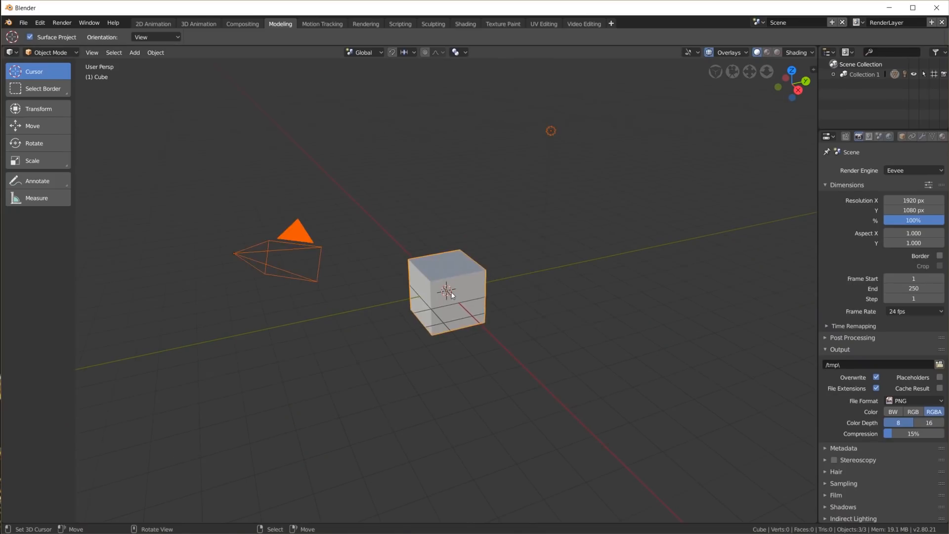
{"action": "left_click", "coordinate": [530, 289]}
{"action": "left_click", "coordinate": [22, 24]}
{"action": "left_click", "coordinate": [77, 169]}
{"action": "left_click", "coordinate": [49, 232]}
{"action": "double_click", "coordinate": [148, 145]}
{"action": "key", "text": "Return"}
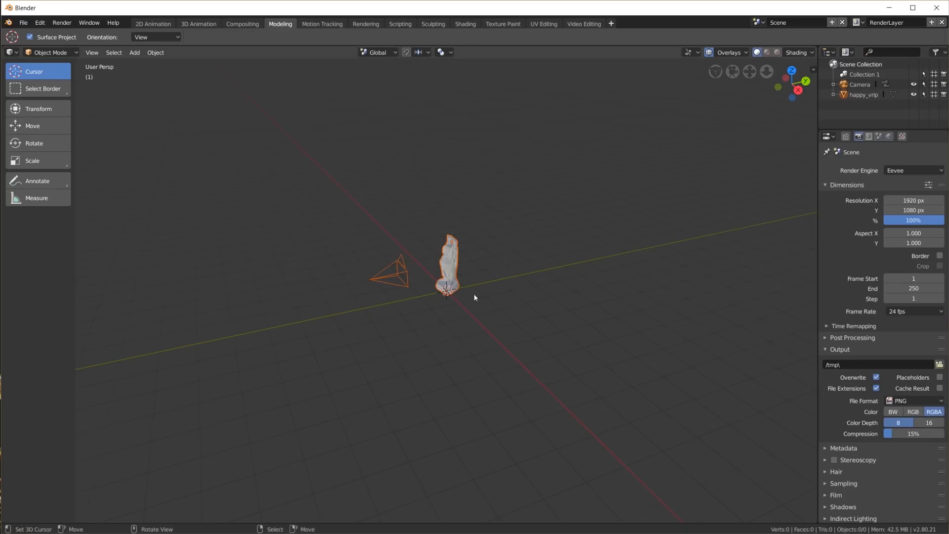
- Split the 3D viewport into two side-by-side views, collapse the first one's tool labels and switch it to the camera view
{"action": "scroll", "coordinate": [473, 294], "scroll_direction": "up", "scroll_amount": 5}
{"action": "left_click_drag", "start_coordinate": [310, 93], "coordinate": [311, 95]}
{"action": "left_click_drag", "start_coordinate": [75, 148], "coordinate": [31, 148]}
{"action": "scroll", "coordinate": [218, 180], "scroll_direction": "up", "scroll_amount": 2}
{"action": "left_click_drag", "start_coordinate": [312, 148], "coordinate": [412, 148]}
{"action": "left_click", "coordinate": [376, 52]}
{"action": "key", "text": "KP_0"}
- Set the render's X resolution to 1080 px, collapse the render settings sections and narrow the camera viewport
{"action": "left_click", "coordinate": [914, 200]}
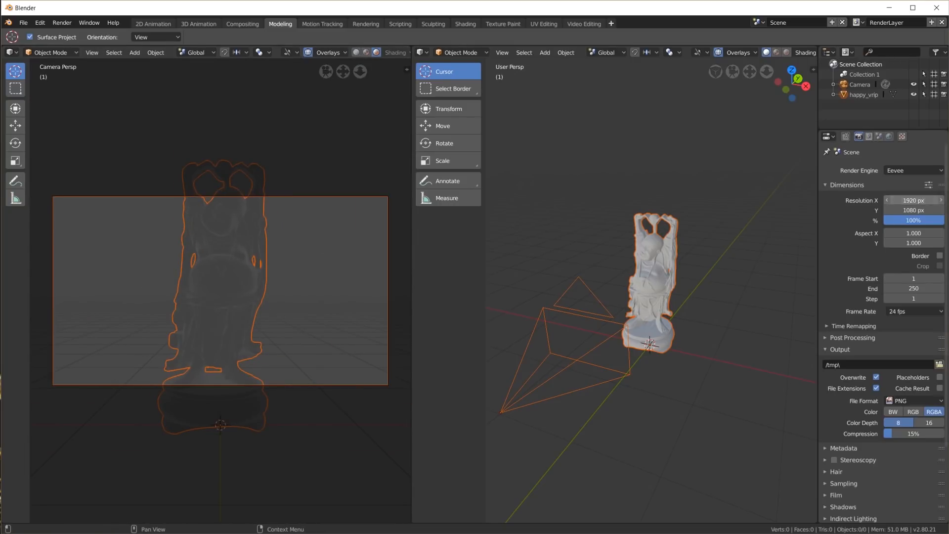
{"action": "type", "text": "1080"}
{"action": "key", "text": "Return"}
{"action": "left_click_drag", "start_coordinate": [847, 185], "coordinate": [840, 210]}
{"action": "left_click_drag", "start_coordinate": [412, 235], "coordinate": [374, 235]}
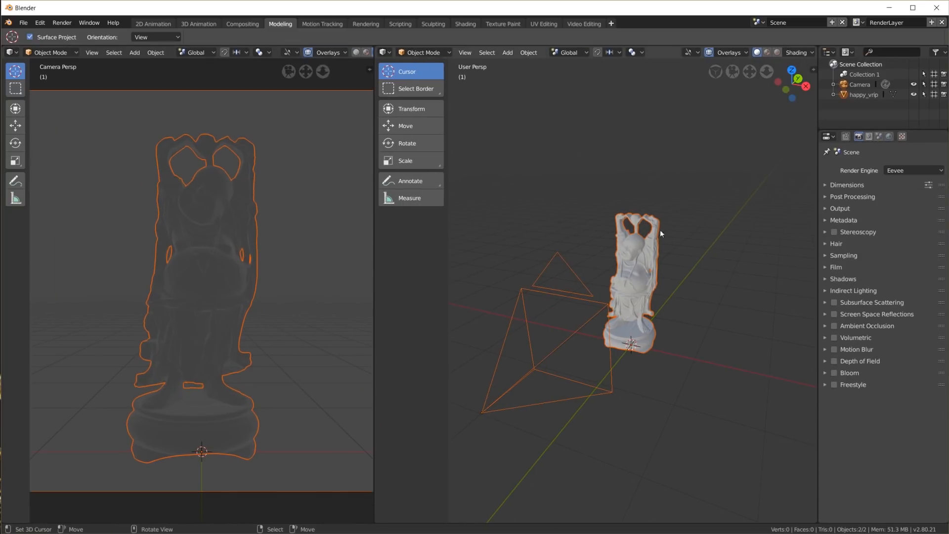
- Load an image file as the environment texture for the world's surface color and collapse the second viewport's tool labels
{"action": "left_click", "coordinate": [889, 136]}
{"action": "left_click", "coordinate": [888, 200]}
{"action": "left_click", "coordinate": [914, 236]}
{"action": "left_click", "coordinate": [883, 232]}
{"action": "left_click", "coordinate": [934, 249]}
{"action": "left_click", "coordinate": [85, 230]}
{"action": "left_click", "coordinate": [163, 109]}
{"action": "left_click", "coordinate": [925, 66]}
{"action": "left_click_drag", "start_coordinate": [444, 309], "coordinate": [401, 308]}
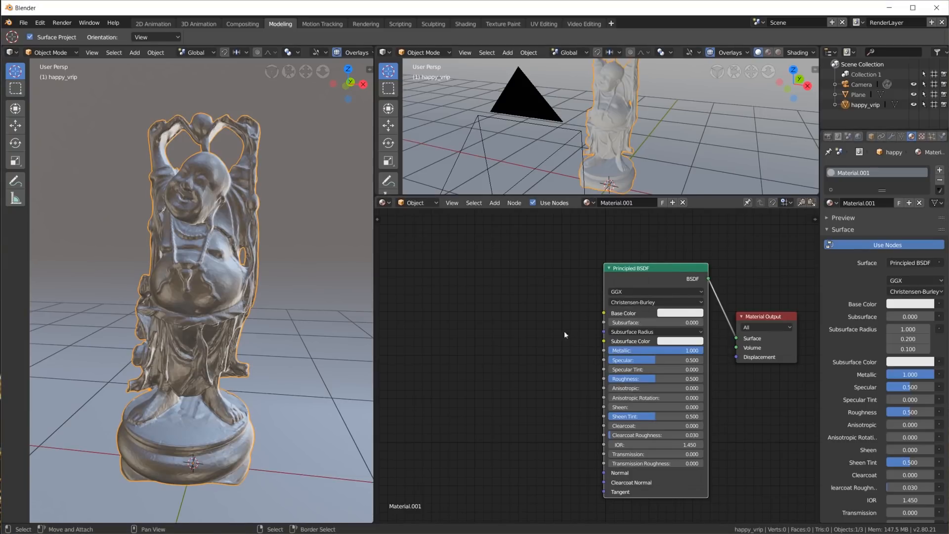
- Add a ColorRamp node beside the Principled BSDF in the statue's material
{"action": "mouse_move", "coordinate": [455, 421]}
{"action": "left_click", "coordinate": [514, 390]}
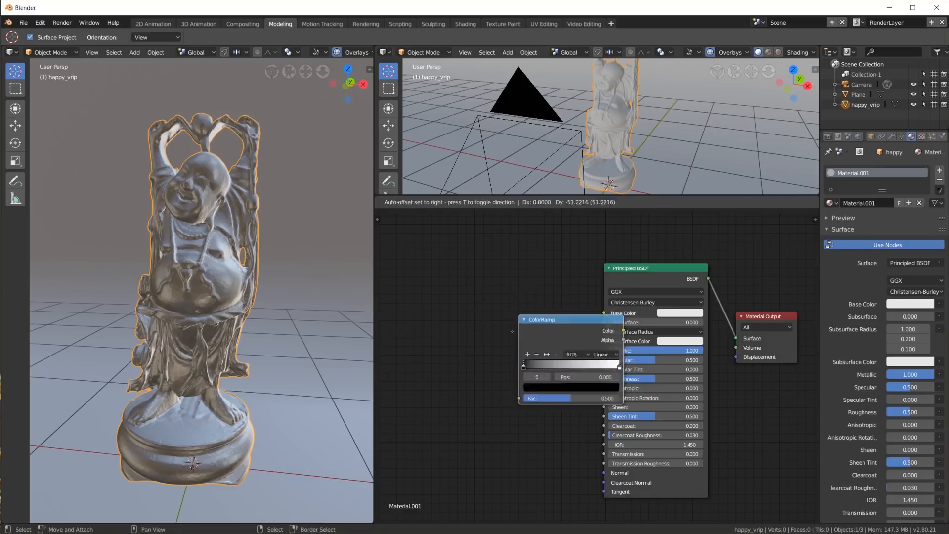
{"action": "left_click", "coordinate": [470, 404]}
- Set the ColorRamp's first color stop to hex 9E593E
{"action": "left_click", "coordinate": [485, 393]}
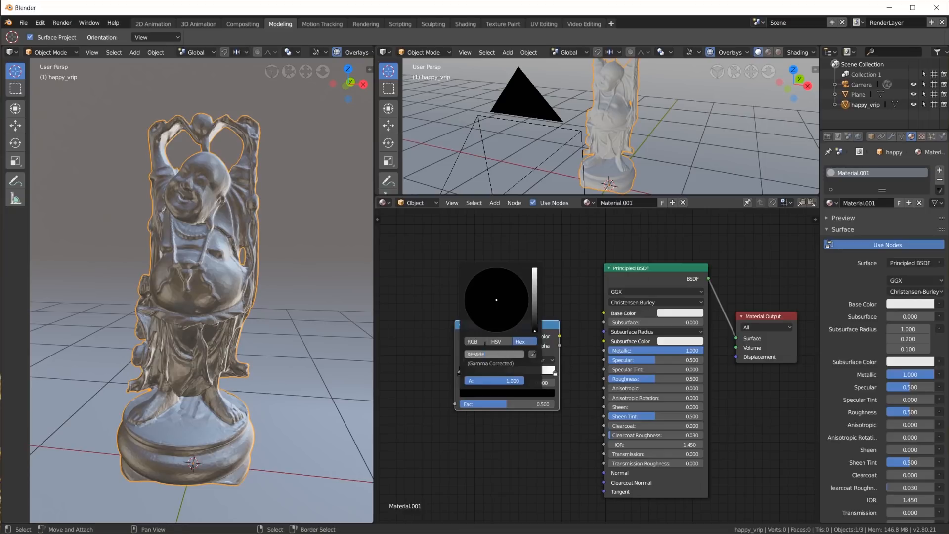
{"action": "key", "text": "Return"}
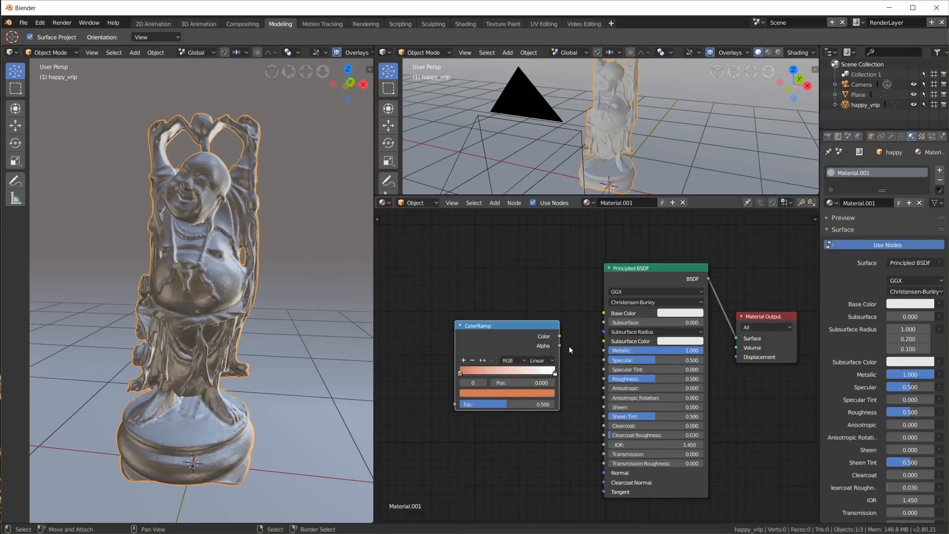
{"action": "key", "text": "KP_Decimal"}
{"action": "left_click", "coordinate": [623, 399]}
{"action": "left_click", "coordinate": [580, 290]}
{"action": "type", "text": "9E593E"}
{"action": "key", "text": "Return"}
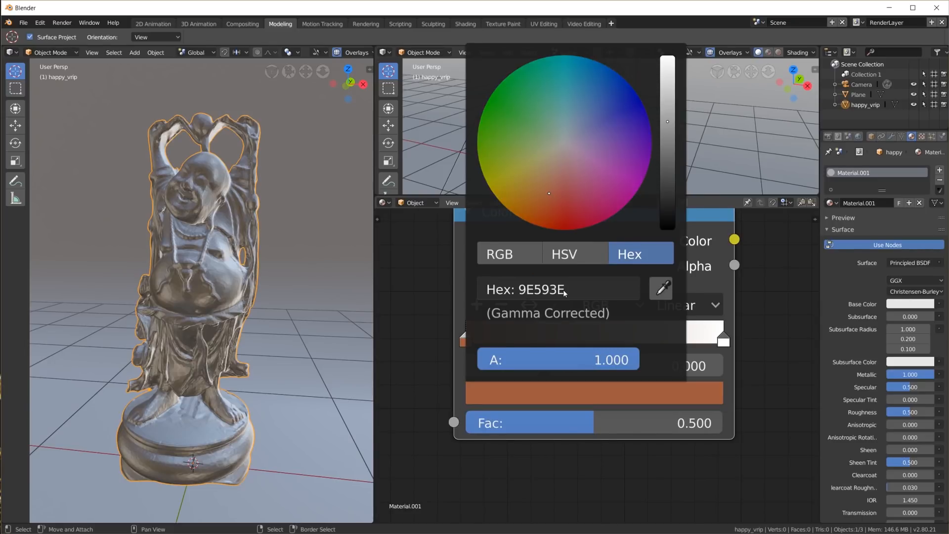
- Set the ColorRamp's second color stop to hex C4A981
{"action": "left_click", "coordinate": [533, 366]}
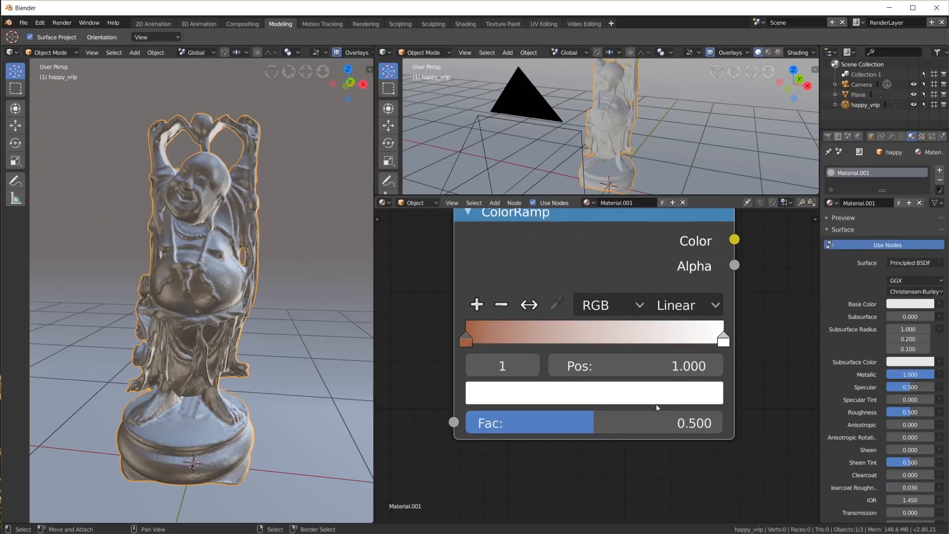
{"action": "left_click", "coordinate": [674, 401]}
{"action": "left_click", "coordinate": [582, 286]}
{"action": "type", "text": "C4A981"}
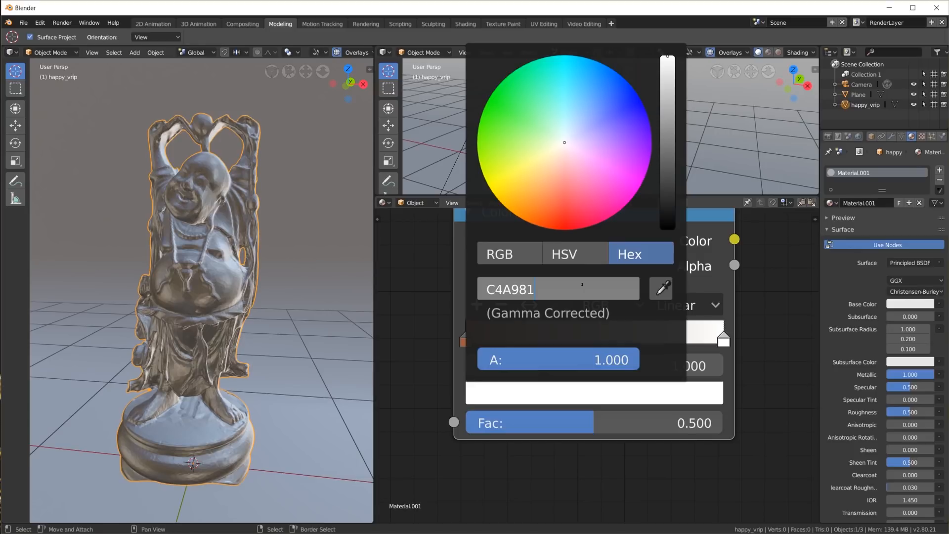
{"action": "key", "text": "Return"}
{"action": "scroll", "coordinate": [625, 376], "scroll_direction": "down", "scroll_amount": 4}
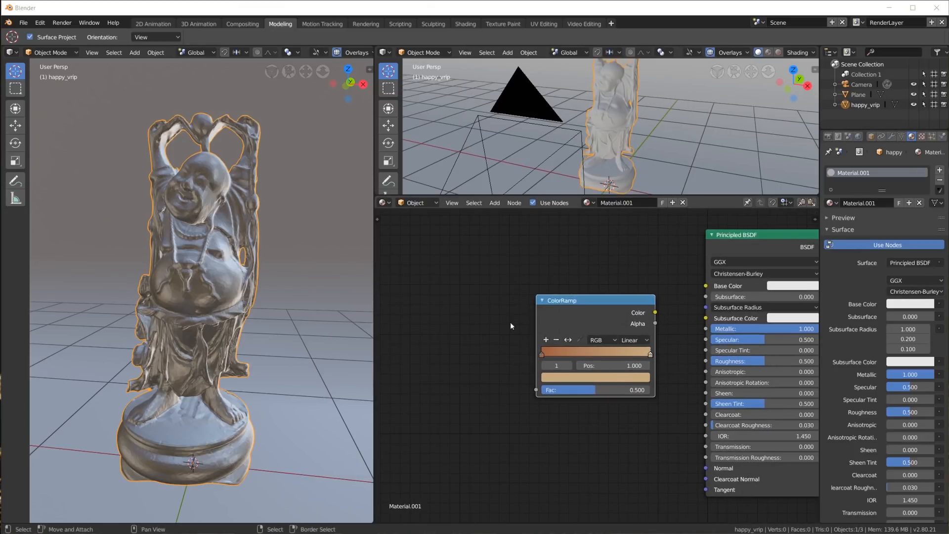
- Add a Geometry node and feed its Pointiness output into the ColorRamp's Fac, previewing the ramp on the statue
{"action": "key", "text": "shift+a"}
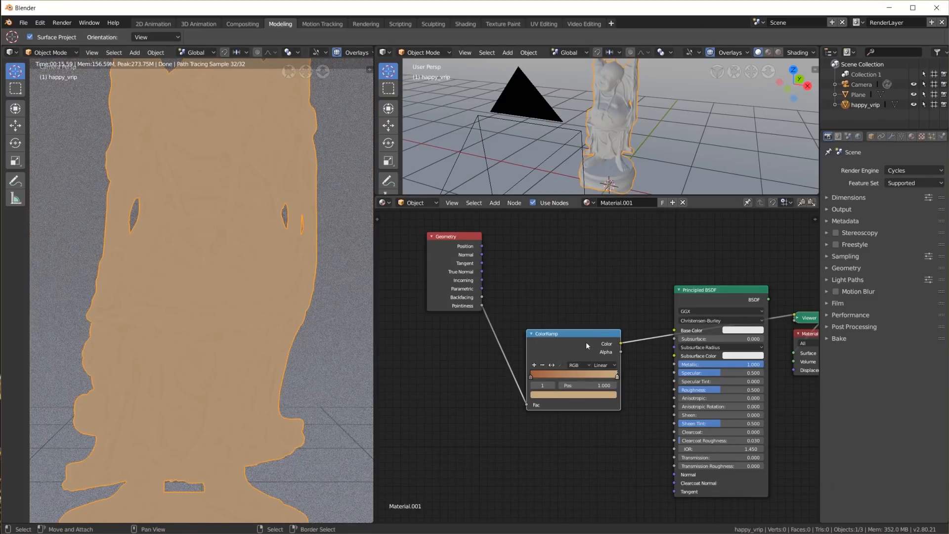
{"action": "scroll", "coordinate": [593, 361], "scroll_direction": "up", "scroll_amount": 1}
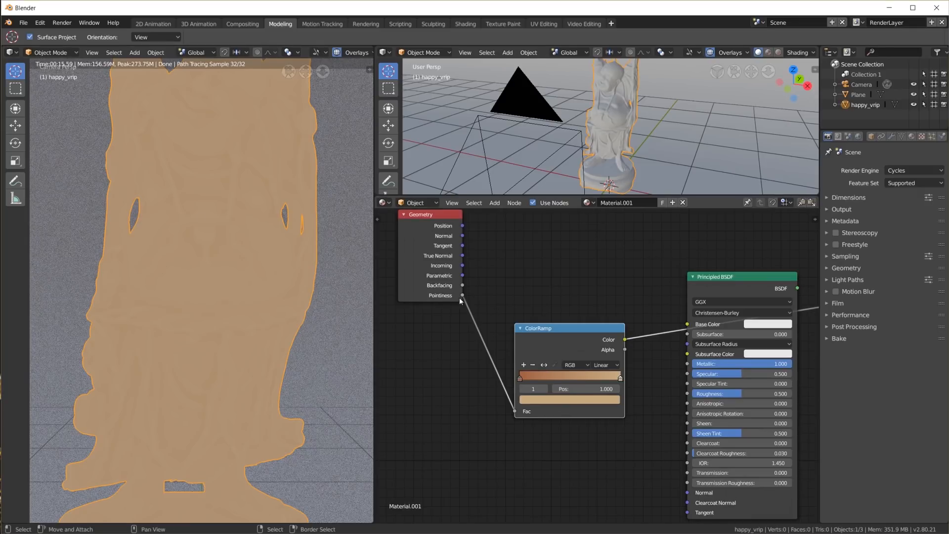
- Slide the ColorRamp's dark stop to about 0.315 and its light stop to about 0.757
{"action": "left_click_drag", "start_coordinate": [521, 380], "coordinate": [552, 380]}
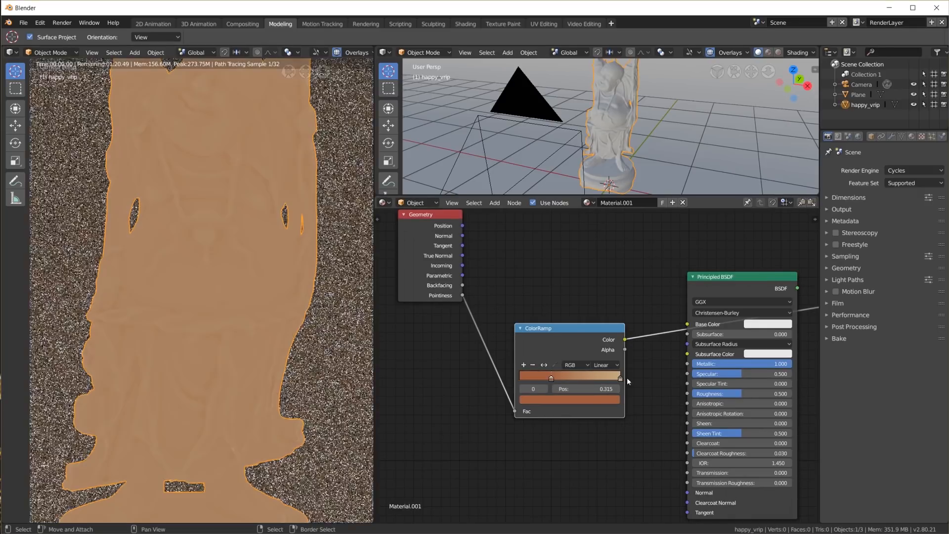
{"action": "left_click_drag", "start_coordinate": [624, 380], "coordinate": [616, 379]}
{"action": "left_click", "coordinate": [611, 380]}
{"action": "left_click_drag", "start_coordinate": [611, 379], "coordinate": [588, 379]}
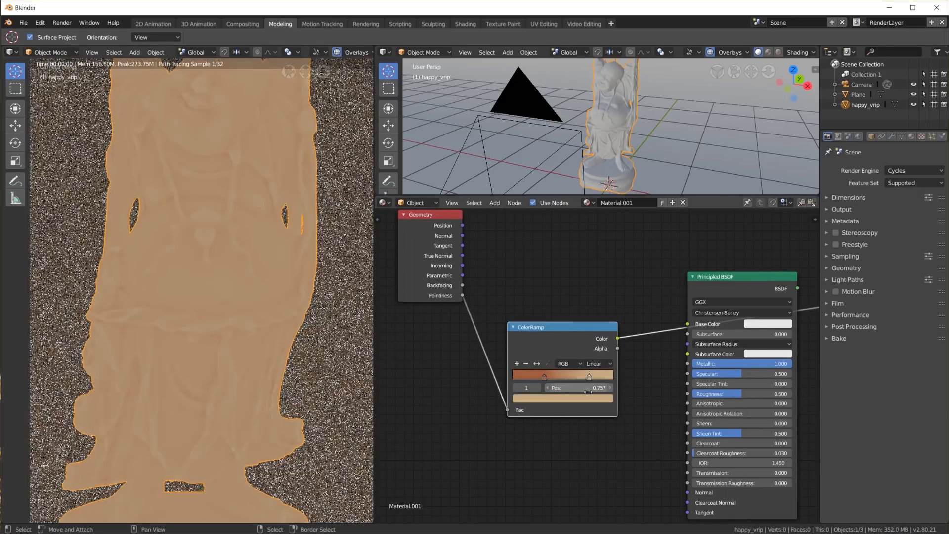
- Set the ColorRamp's dark stop to 0.45 and its light stop to 0.55, and nudge the dark stop toward the light one
{"action": "left_click", "coordinate": [545, 378]}
{"action": "double_click", "coordinate": [580, 389]}
{"action": "type", "text": "0.45"}
{"action": "key", "text": "Return"}
{"action": "left_click", "coordinate": [589, 377]}
{"action": "double_click", "coordinate": [580, 389]}
{"action": "type", "text": "0.55"}
{"action": "key", "text": "Return"}
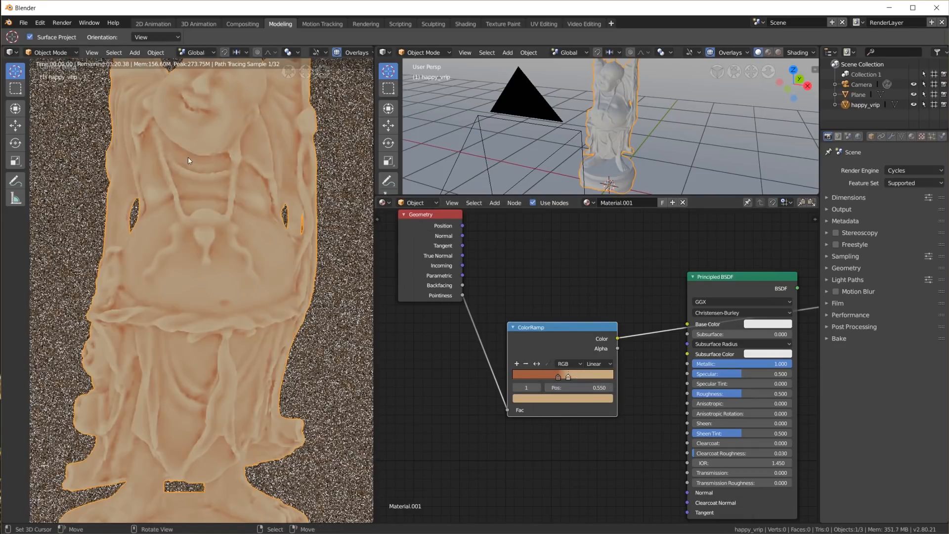
{"action": "left_click_drag", "start_coordinate": [558, 376], "coordinate": [565, 377]}
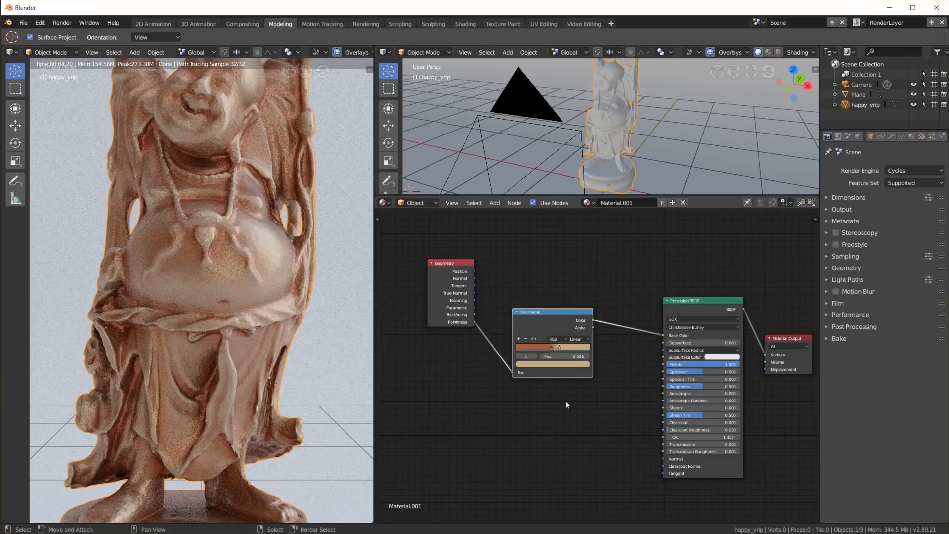
- Add a Texture Coordinate node below the Geometry node
{"action": "key", "text": "shift+a"}
{"action": "mouse_move", "coordinate": [516, 419]}
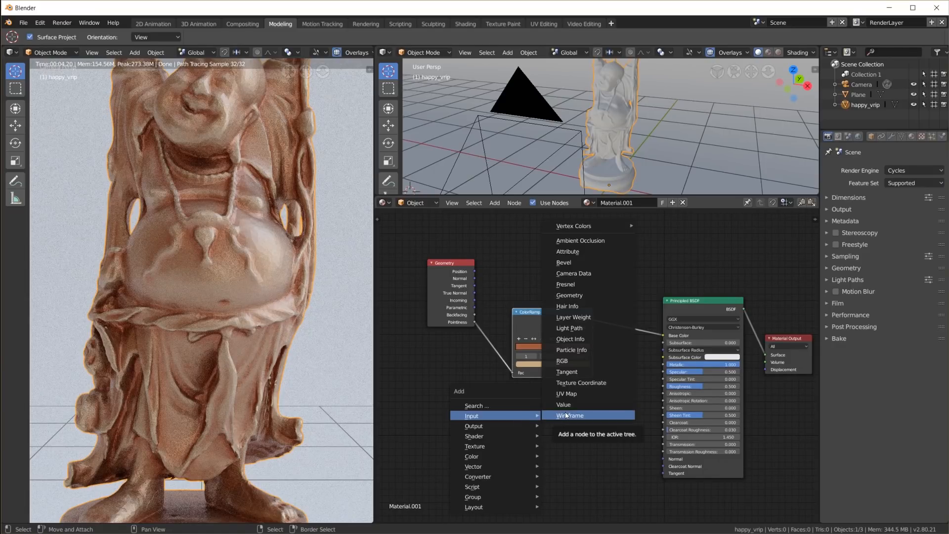
{"action": "left_click", "coordinate": [581, 383]}
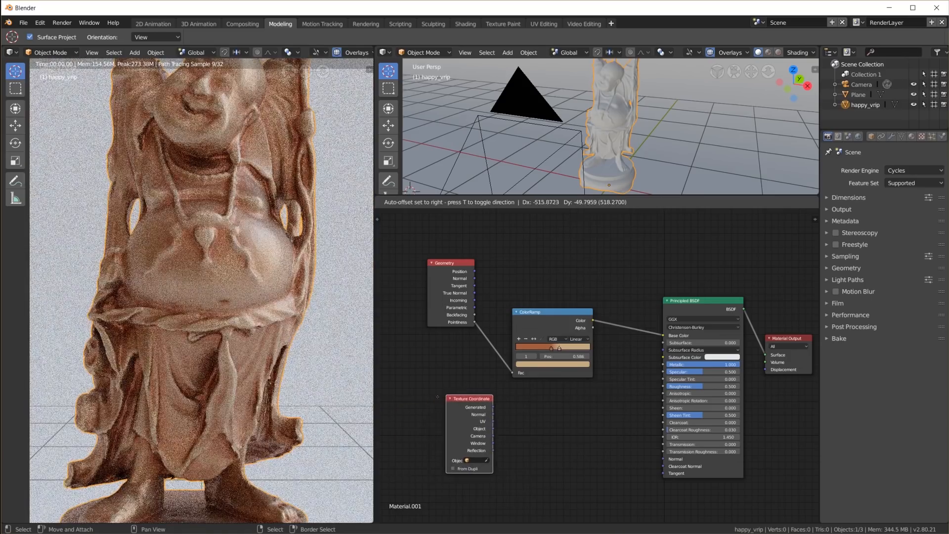
{"action": "left_click", "coordinate": [554, 422]}
- Add a Noise Texture node fed by the Texture Coordinate's Reflection output and preview it on the statue
{"action": "key", "text": "shift+a"}
{"action": "mouse_move", "coordinate": [547, 455]}
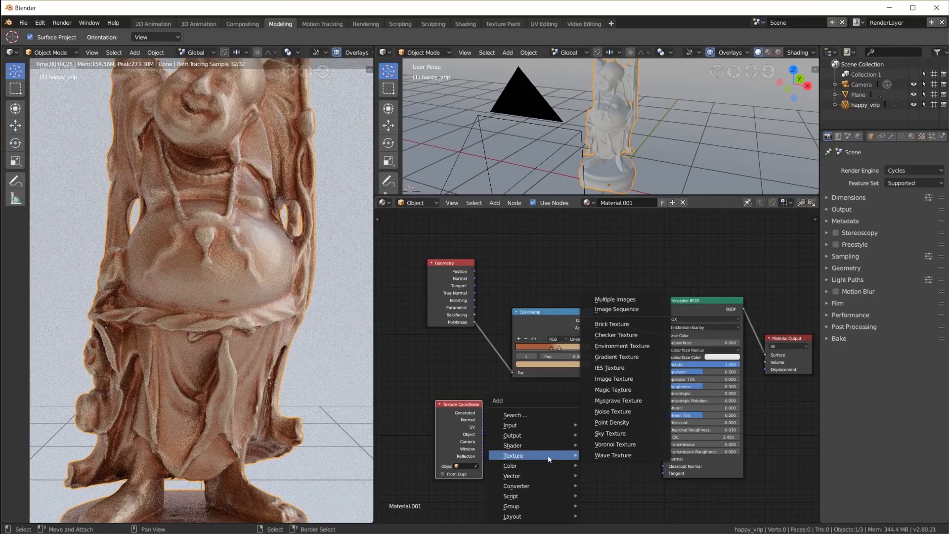
{"action": "left_click", "coordinate": [622, 411]}
{"action": "left_click", "coordinate": [543, 446]}
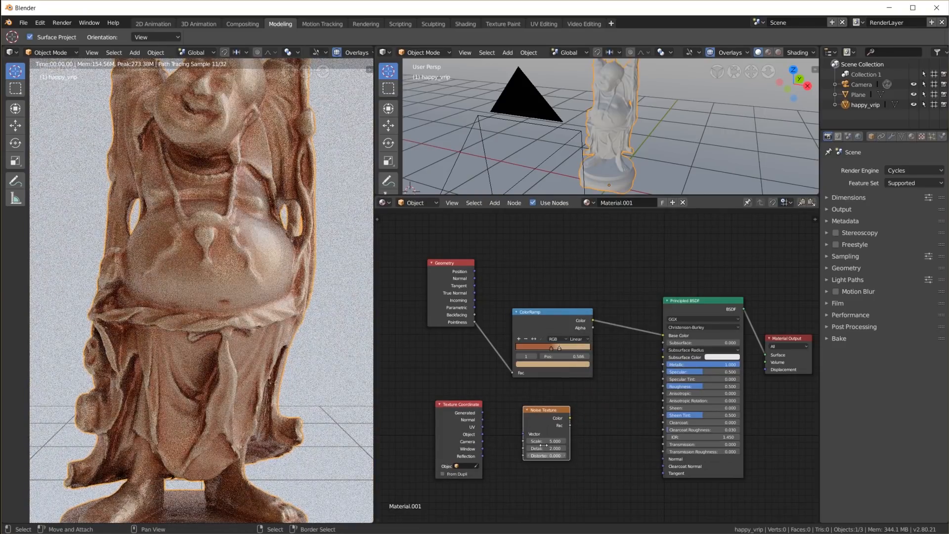
{"action": "left_click", "coordinate": [540, 420], "text": "ctrl+shift"}
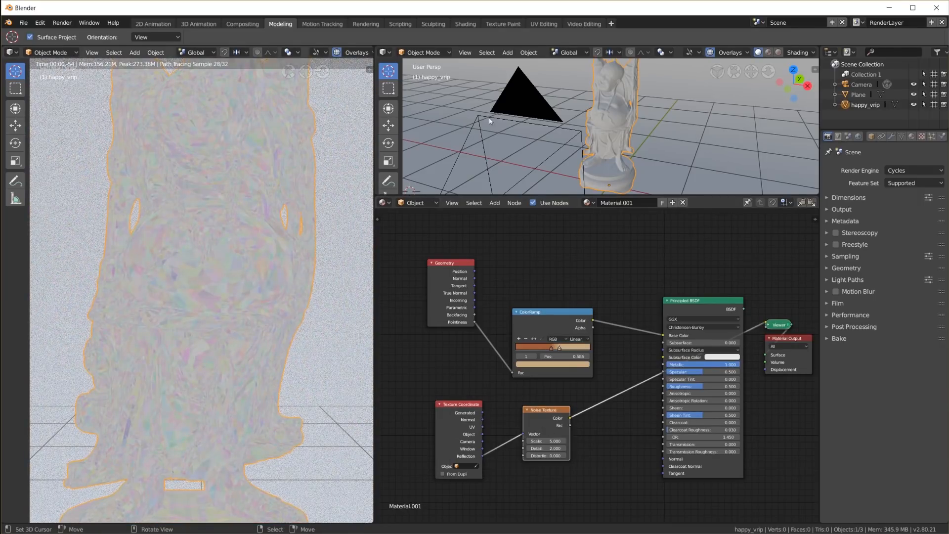
- Set the Noise Texture's Scale to 1
{"action": "left_click", "coordinate": [529, 53]}
{"action": "left_click", "coordinate": [563, 246]}
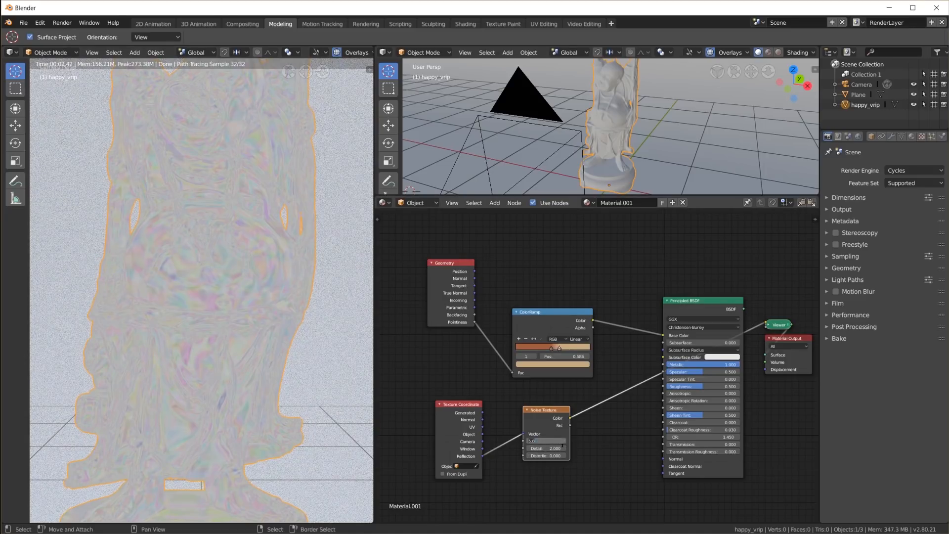
{"action": "key", "text": "Return"}
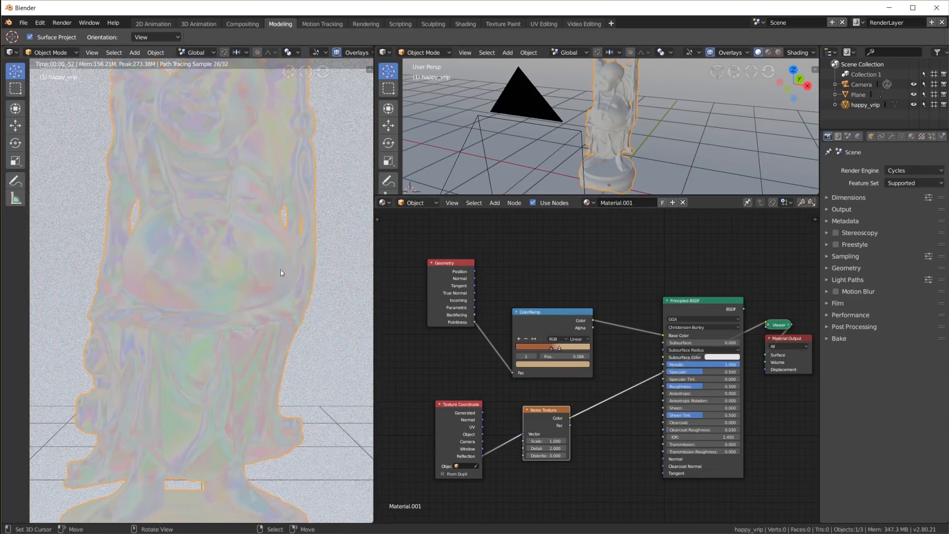
- Insert an Overlay mix node between the ColorRamp and Base Color, connect the Noise Texture's Color to Color2, and restore the full material preview
{"action": "key", "text": "shift+a"}
{"action": "mouse_move", "coordinate": [616, 339]}
{"action": "left_click", "coordinate": [701, 395]}
{"action": "left_click", "coordinate": [625, 341]}
{"action": "left_click", "coordinate": [626, 334]}
{"action": "left_click", "coordinate": [615, 262]}
{"action": "left_click_drag", "start_coordinate": [570, 418], "coordinate": [602, 365]}
{"action": "left_click", "coordinate": [703, 309], "text": "ctrl+shift"}
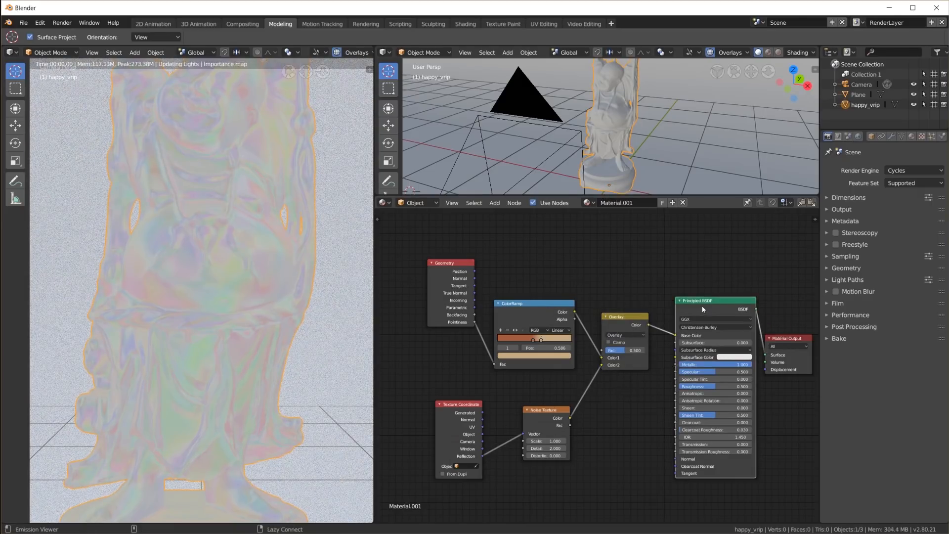
- Preview the Overlay node's output on the statue and set the Noise Texture's Scale to 2
{"action": "left_click", "coordinate": [616, 324], "text": "ctrl+shift"}
{"action": "left_click", "coordinate": [544, 442]}
{"action": "type", "text": "2"}
{"action": "key", "text": "Return"}
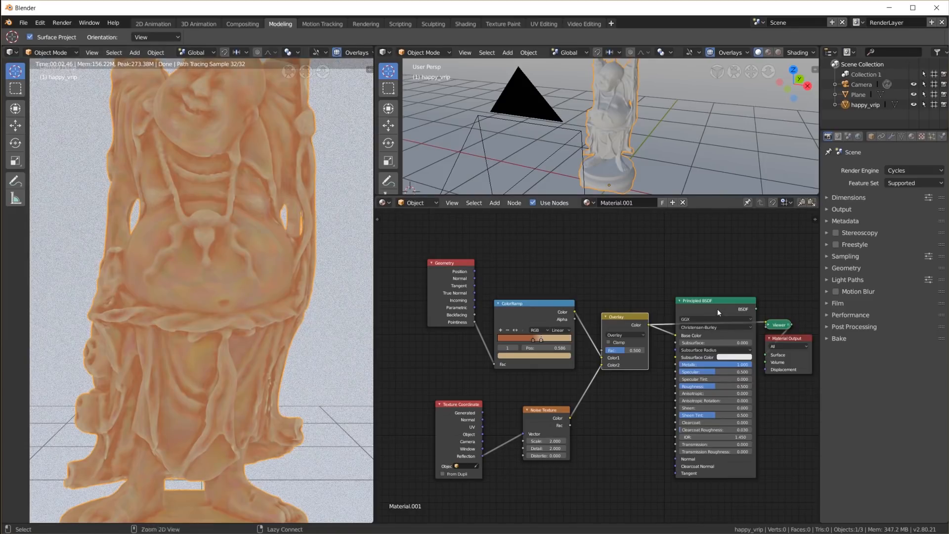
- Return the preview to the Principled BSDF and shift that node slightly closer to the Overlay node
{"action": "left_click", "coordinate": [717, 309], "text": "ctrl+shift"}
{"action": "left_click_drag", "start_coordinate": [715, 307], "coordinate": [705, 308]}
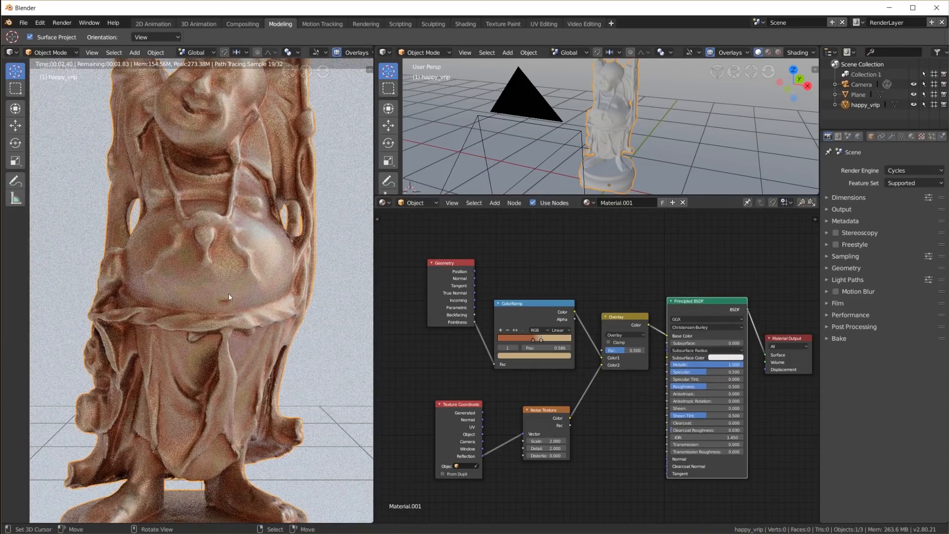
{"action": "scroll", "coordinate": [228, 295], "scroll_direction": "up", "scroll_amount": 5}
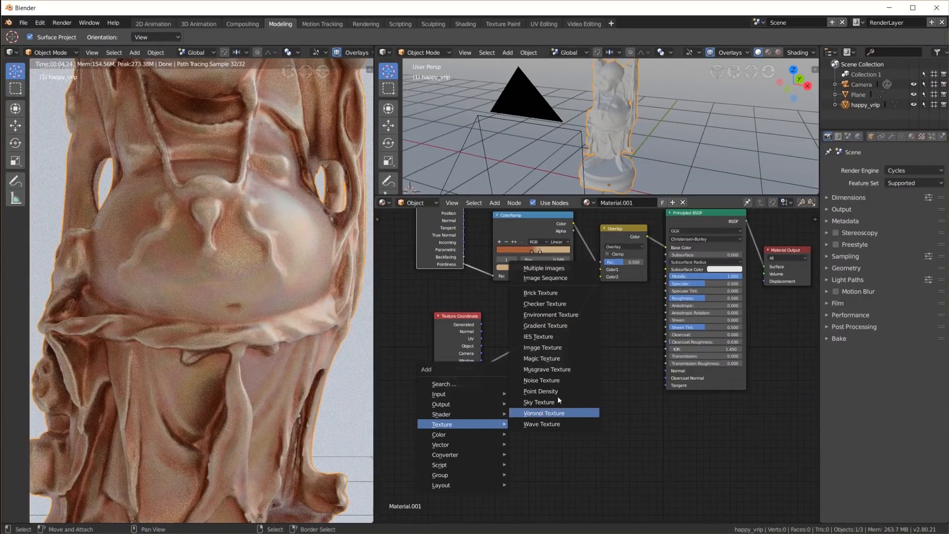
- Add a Musgrave Texture node below the Noise Texture, preview it on the statue and set its Scale to 100
{"action": "left_click", "coordinate": [557, 396]}
{"action": "left_click", "coordinate": [515, 424]}
{"action": "left_click", "coordinate": [515, 424], "text": "ctrl+shift"}
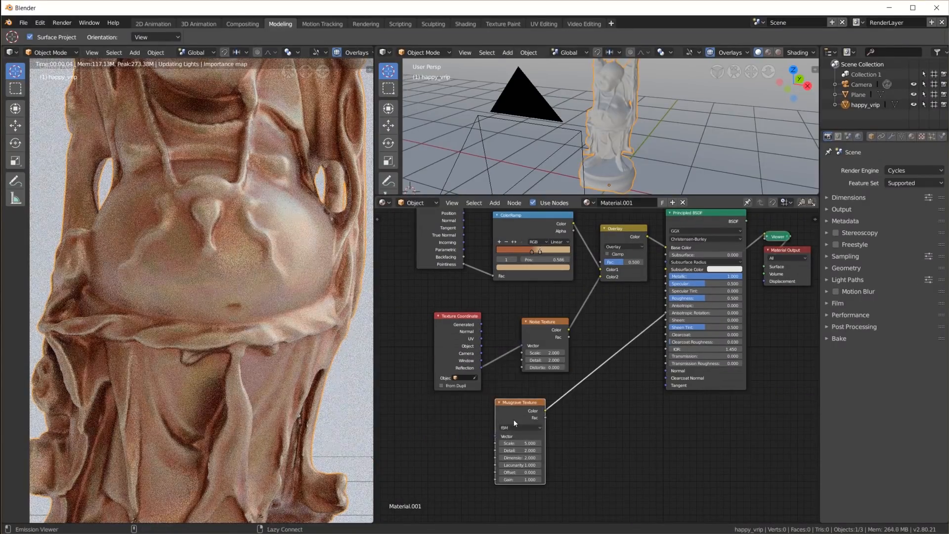
{"action": "type", "text": "100"}
{"action": "key", "text": "Return"}
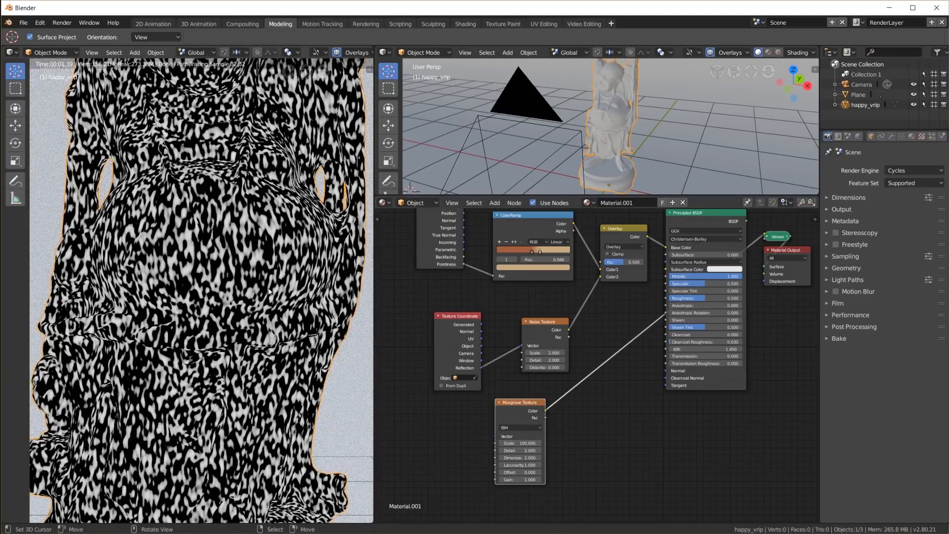
- Shift the Musgrave Texture and Principled BSDF nodes to make room, and insert a ColorRamp fed by the Musgrave Texture's Color
{"action": "left_click_drag", "start_coordinate": [546, 413], "coordinate": [486, 423]}
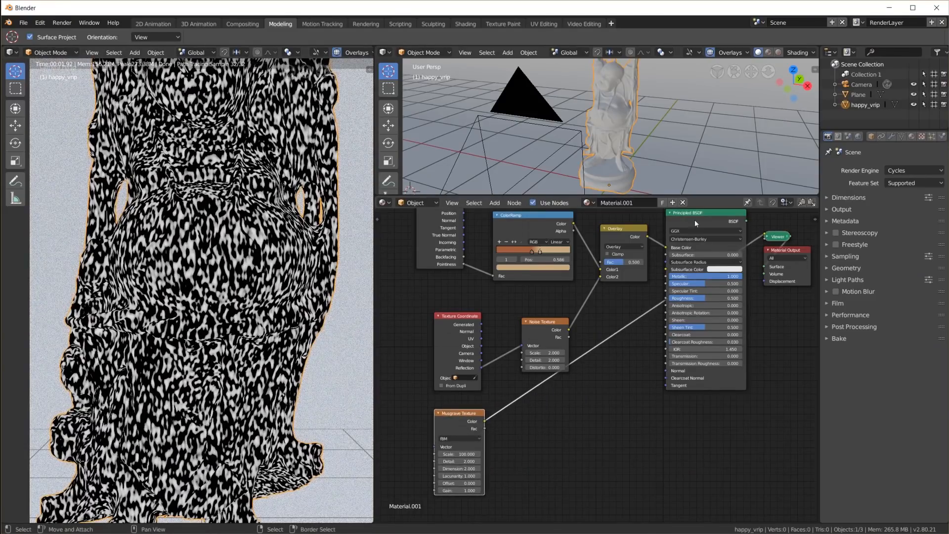
{"action": "left_click_drag", "start_coordinate": [695, 223], "coordinate": [698, 232]}
{"action": "key", "text": "shift+a"}
{"action": "mouse_move", "coordinate": [544, 467]}
{"action": "left_click", "coordinate": [622, 359]}
{"action": "left_click", "coordinate": [552, 410]}
- Set the Musgrave ColorRamp's dark stop to value 0.4 and its light stop to value 0.5
{"action": "left_click", "coordinate": [549, 454]}
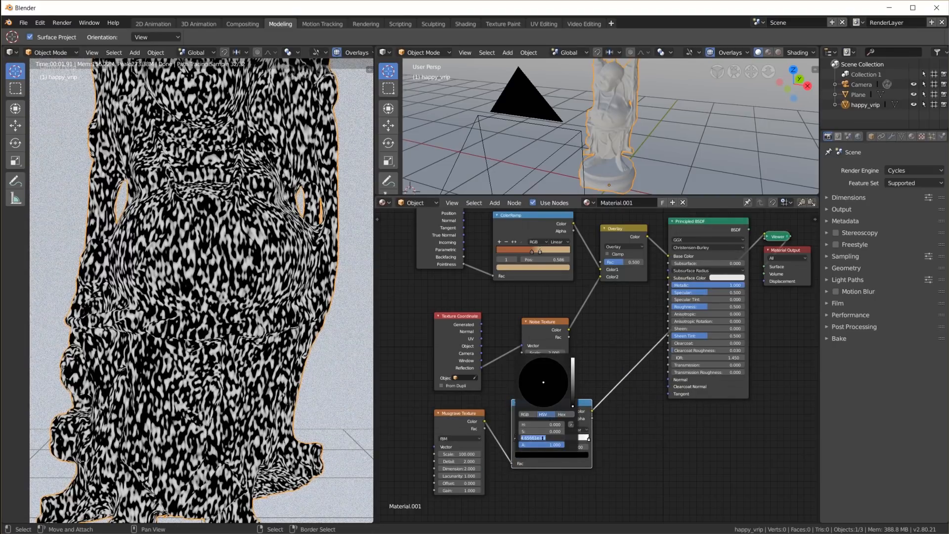
{"action": "type", "text": ".4"}
{"action": "key", "text": "Return"}
{"action": "scroll", "coordinate": [544, 460], "scroll_direction": "up", "scroll_amount": 8}
{"action": "left_click", "coordinate": [544, 380]}
{"action": "left_click", "coordinate": [566, 396]}
{"action": "double_click", "coordinate": [561, 367]}
{"action": "type", "text": ".5"}
{"action": "key", "text": "Return"}
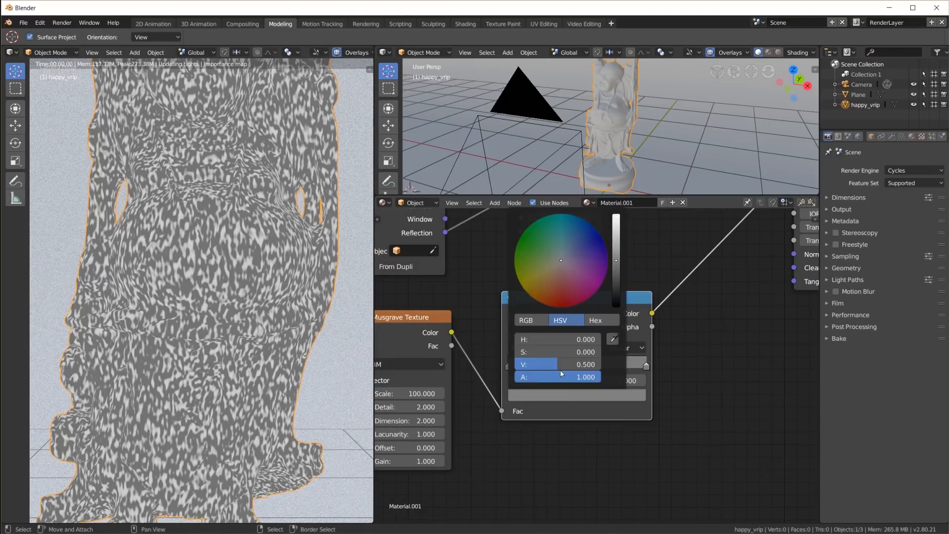
- Connect the Musgrave ColorRamp to Roughness, return the preview to the Principled BSDF, and space the nodes out
{"action": "scroll", "coordinate": [514, 379], "scroll_direction": "down", "scroll_amount": 5}
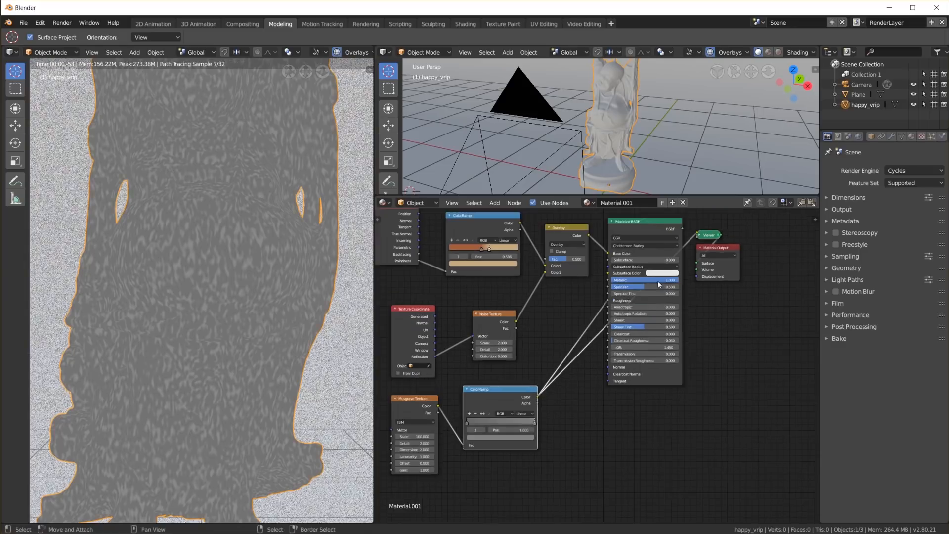
{"action": "left_click", "coordinate": [658, 280], "text": "ctrl+shift"}
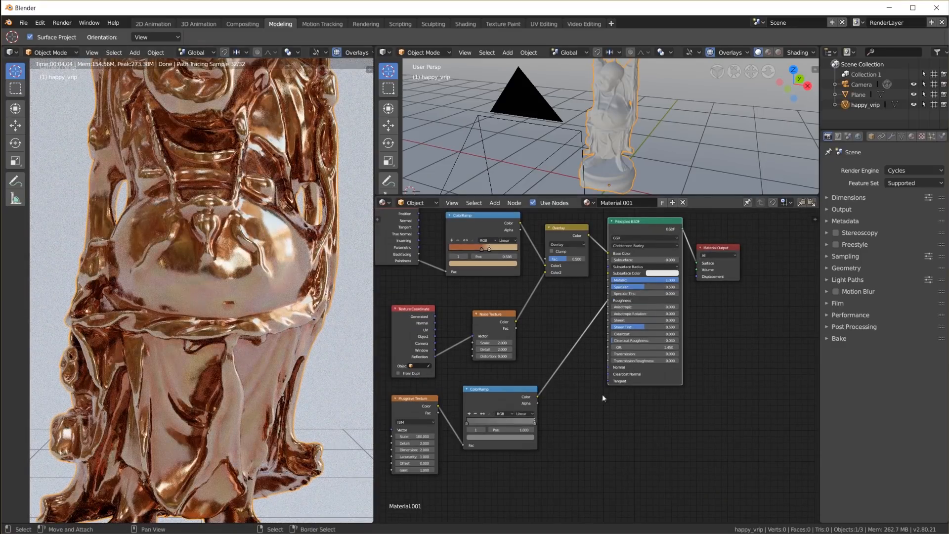
{"action": "left_click_drag", "start_coordinate": [514, 390], "coordinate": [511, 406]}
{"action": "left_click_drag", "start_coordinate": [647, 222], "coordinate": [660, 224]}
{"action": "left_click_drag", "start_coordinate": [717, 248], "coordinate": [736, 252]}
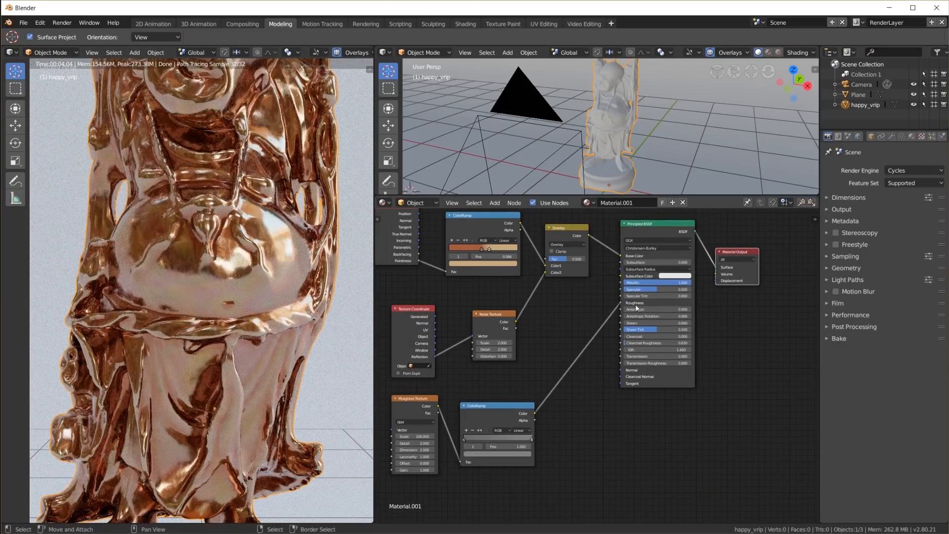
- Insert a Math node between the Musgrave ColorRamp and Roughness, set to Square Root with a Value of 2
{"action": "key", "text": "shift+a"}
{"action": "left_click", "coordinate": [589, 411]}
{"action": "left_click", "coordinate": [553, 348]}
{"action": "left_click", "coordinate": [581, 369]}
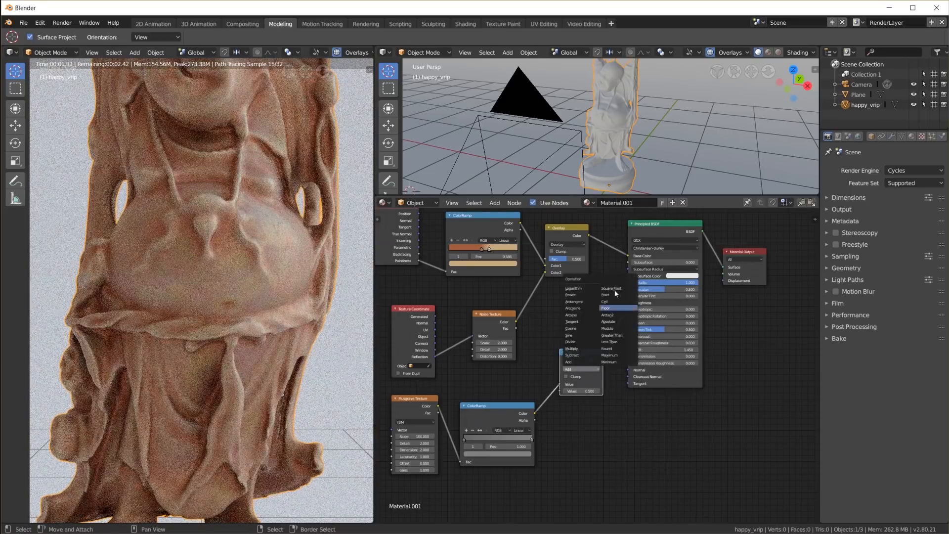
{"action": "left_click", "coordinate": [613, 289]}
{"action": "left_click_drag", "start_coordinate": [581, 391], "coordinate": [596, 391]}
{"action": "key", "text": "Home"}
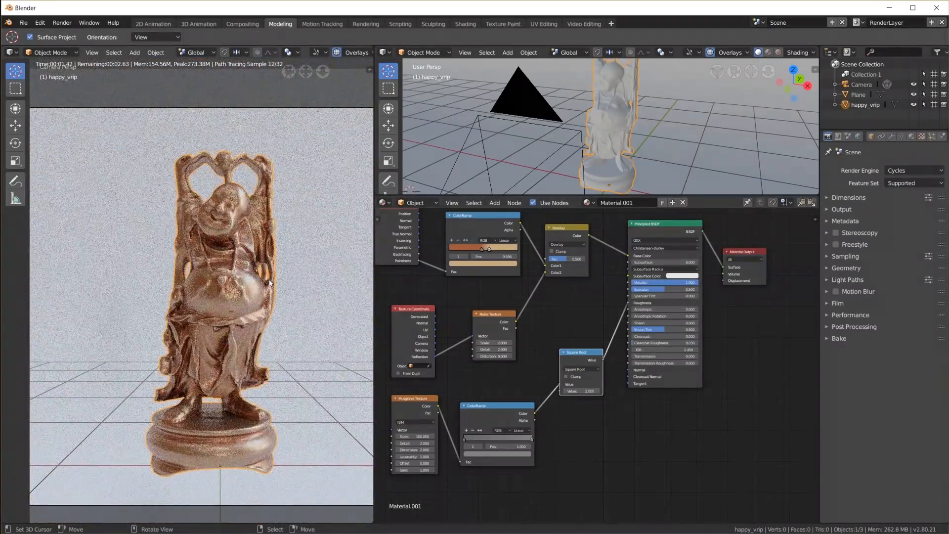
- Add a second Principled BSDF node below the existing metallic node network
{"action": "scroll", "coordinate": [588, 336], "scroll_direction": "down", "scroll_amount": 3}
{"action": "key", "text": "shift+a"}
{"action": "mouse_move", "coordinate": [613, 332]}
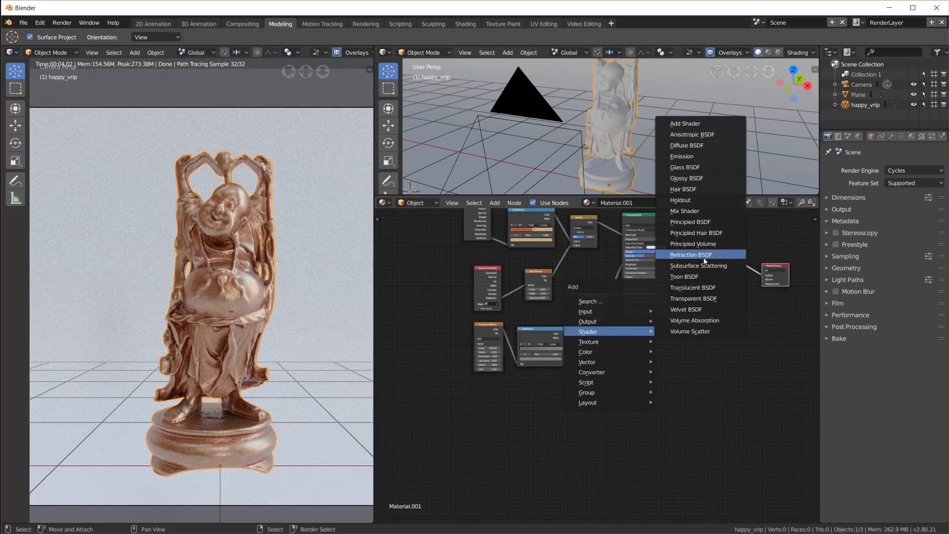
{"action": "left_click", "coordinate": [691, 222]}
{"action": "left_click", "coordinate": [708, 452]}
{"action": "scroll", "coordinate": [683, 340], "scroll_direction": "up", "scroll_amount": 5}
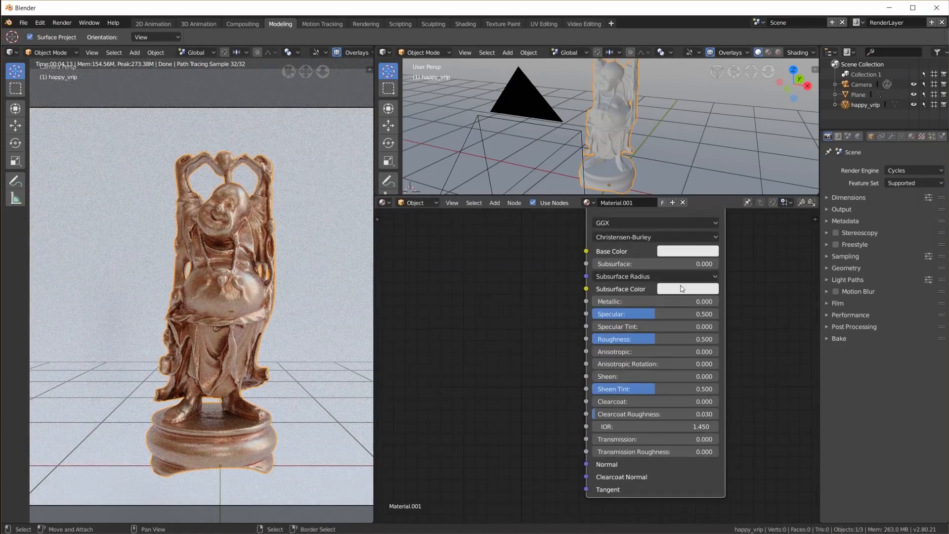
- Add a ColorRamp beside the second Principled BSDF and connect its Color to Base Color
{"action": "scroll", "coordinate": [683, 289], "scroll_direction": "down", "scroll_amount": 3}
{"action": "key", "text": "shift+a"}
{"action": "mouse_move", "coordinate": [488, 392]}
{"action": "left_click", "coordinate": [568, 331]}
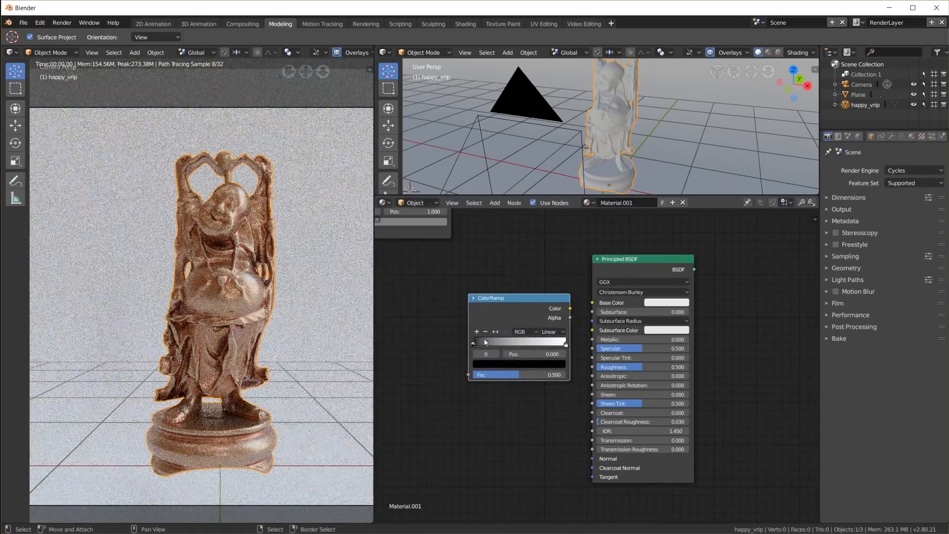
{"action": "left_click", "coordinate": [496, 303]}
{"action": "scroll", "coordinate": [479, 354], "scroll_direction": "up", "scroll_amount": 3}
{"action": "left_click_drag", "start_coordinate": [612, 269], "coordinate": [692, 255]}
- Set the new ColorRamp's dark stop to hex 2A3933 and light stop to 88B9A3, and preview the second Principled BSDF
{"action": "left_click", "coordinate": [474, 375]}
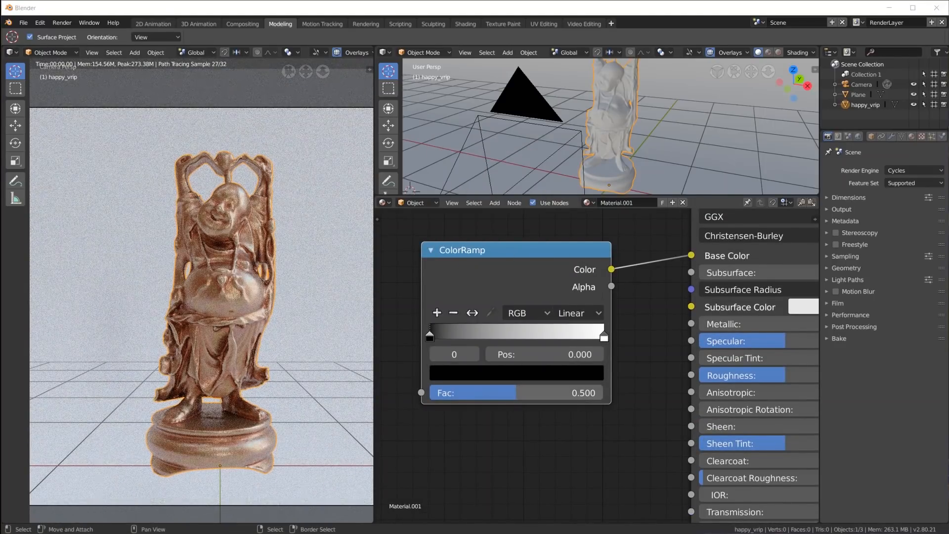
{"action": "left_click", "coordinate": [474, 372]}
{"action": "left_click", "coordinate": [492, 302]}
{"action": "type", "text": "2A3933"}
{"action": "key", "text": "Return"}
{"action": "left_click", "coordinate": [603, 338]}
{"action": "left_click", "coordinate": [514, 373]}
{"action": "left_click", "coordinate": [529, 301]}
{"action": "type", "text": "88B9A3"}
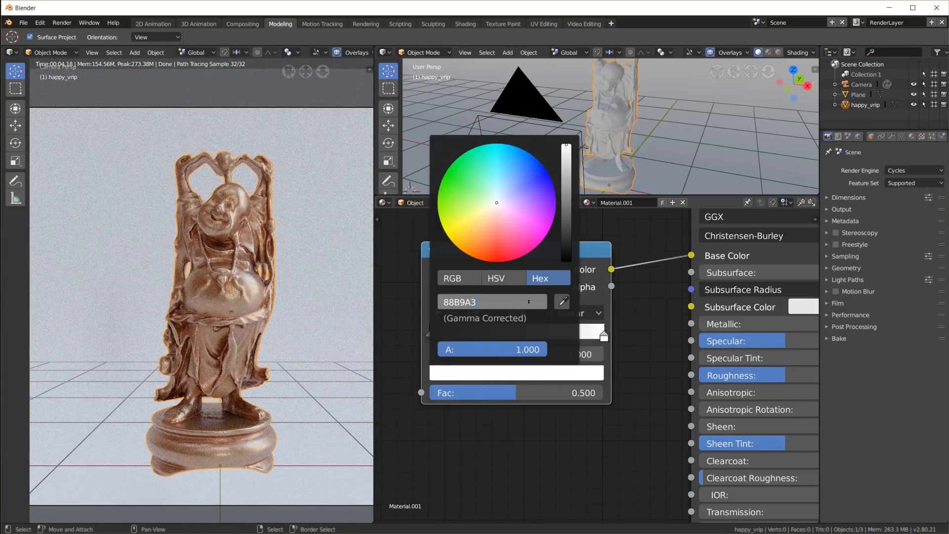
{"action": "key", "text": "Return"}
{"action": "scroll", "coordinate": [695, 283], "scroll_direction": "down", "scroll_amount": 6}
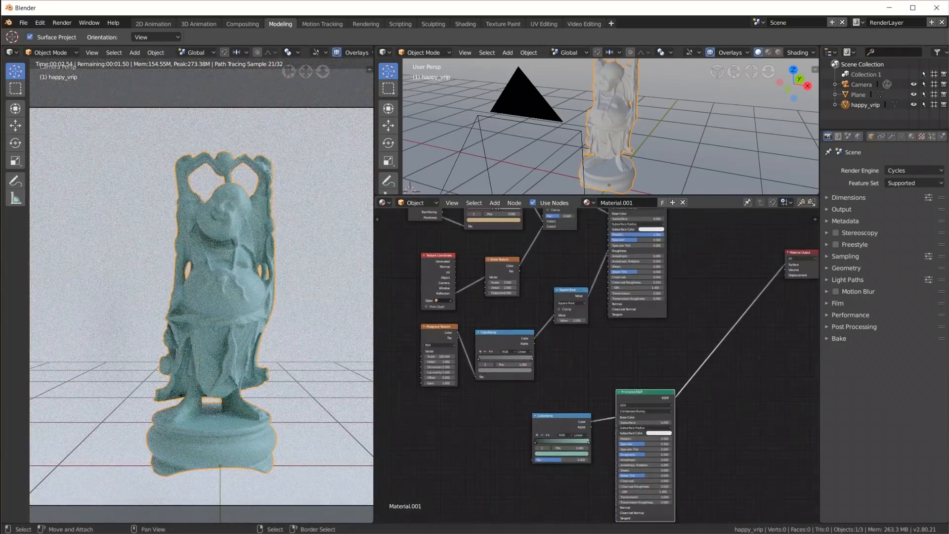
- Add a Noise Texture with Scale 400 and connect its Fac to the green ColorRamp's Fac
{"action": "scroll", "coordinate": [572, 342], "scroll_direction": "up", "scroll_amount": 3}
{"action": "key", "text": "shift+a"}
{"action": "mouse_move", "coordinate": [458, 286]}
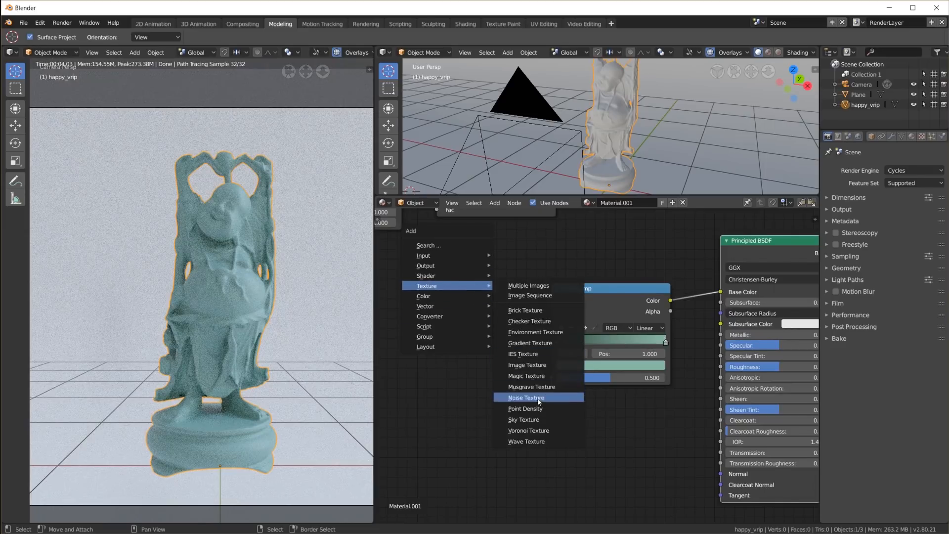
{"action": "left_click", "coordinate": [538, 398]}
{"action": "type", "text": "400"}
{"action": "key", "text": "Return"}
{"action": "left_click_drag", "start_coordinate": [492, 345], "coordinate": [551, 378]}
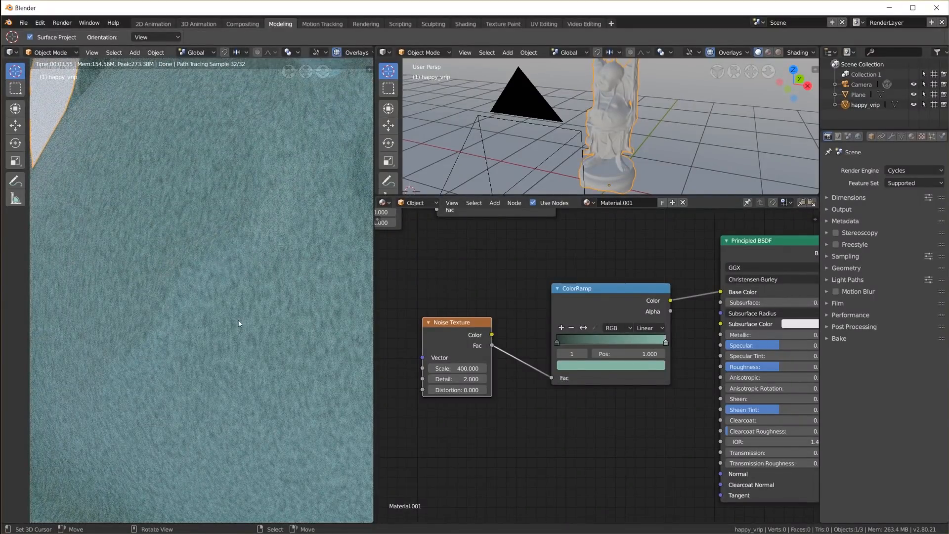
- Add a Bump node with Strength 0.3, driven by the Noise Texture's Fac as Height and feeding the second Principled BSDF's Normal
{"action": "key", "text": "shift+a"}
{"action": "left_click", "coordinate": [663, 460]}
{"action": "left_click", "coordinate": [641, 470]}
{"action": "left_click_drag", "start_coordinate": [676, 445], "coordinate": [721, 474]}
{"action": "left_click_drag", "start_coordinate": [492, 345], "coordinate": [606, 494]}
{"action": "left_click", "coordinate": [638, 473]}
{"action": "type", "text": ".3"}
{"action": "key", "text": "Return"}
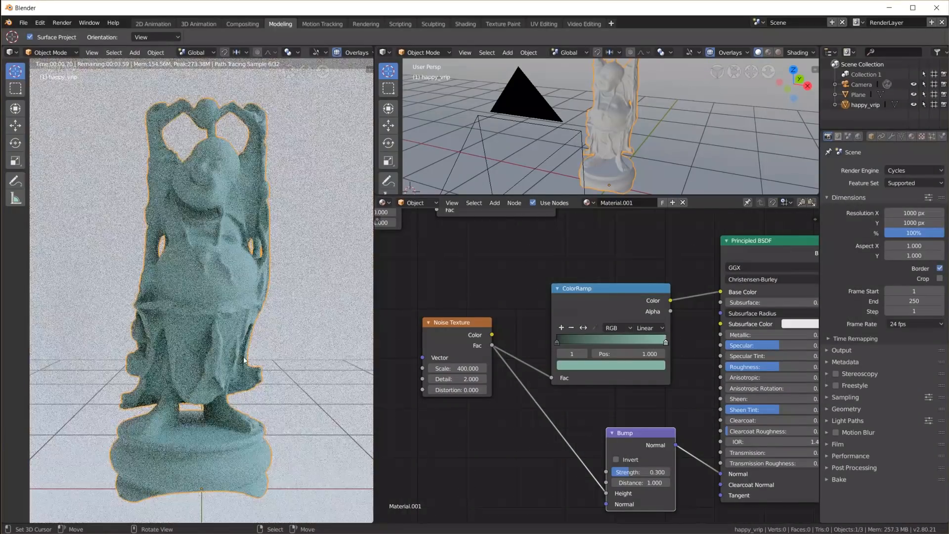
- Collapse the Dimensions render settings and return the preview to the metallic Principled BSDF
{"action": "left_click", "coordinate": [833, 198]}
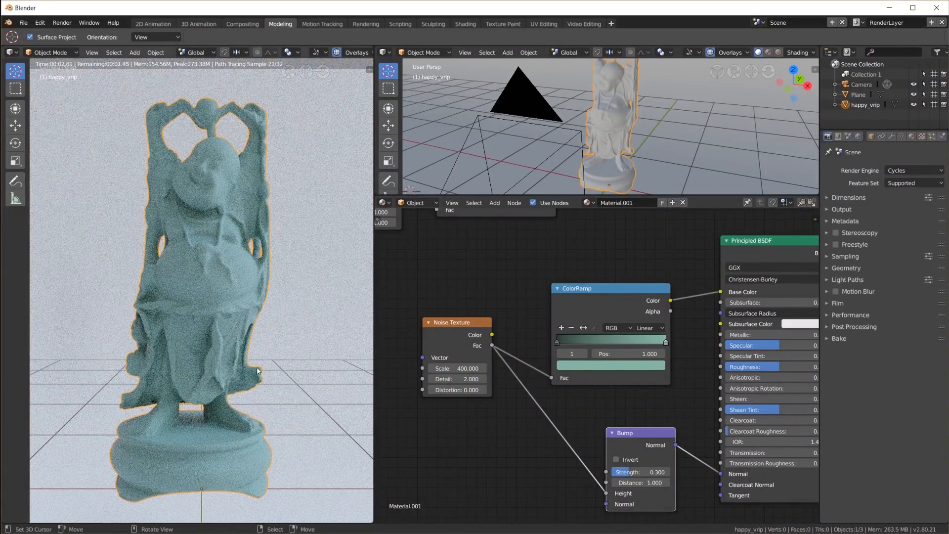
{"action": "scroll", "coordinate": [643, 346], "scroll_direction": "down", "scroll_amount": 5}
{"action": "middle_click_drag", "start_coordinate": [697, 272], "coordinate": [728, 398]}
{"action": "left_click", "coordinate": [669, 381], "text": "ctrl+shift"}
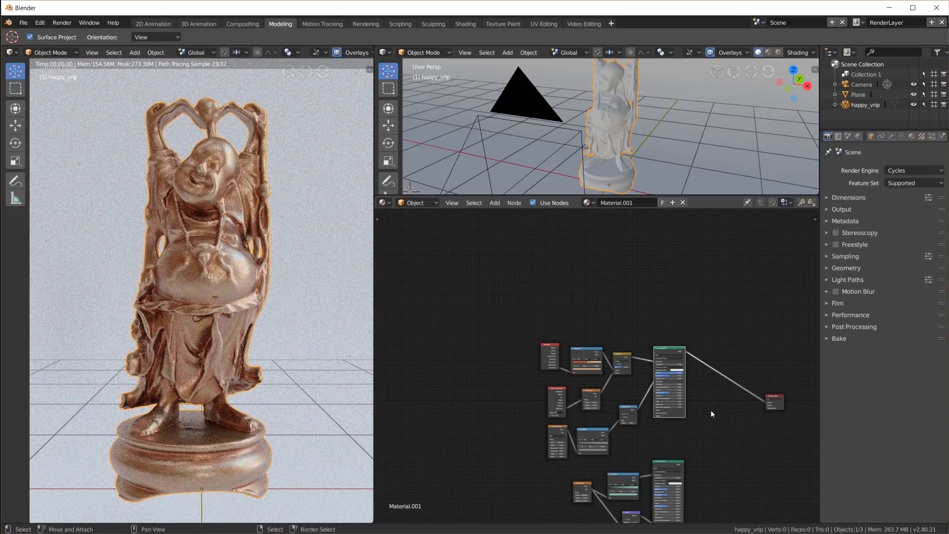
- Insert a Mix Shader before the Material Output and connect the green Principled BSDF to its second Shader input
{"action": "key", "text": "shift+a"}
{"action": "mouse_move", "coordinate": [707, 379]}
{"action": "left_click", "coordinate": [789, 314]}
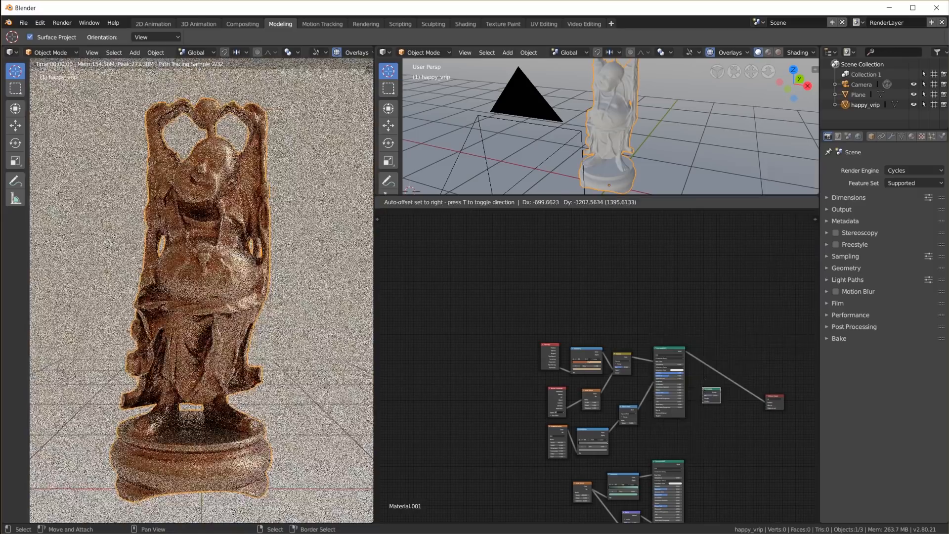
{"action": "scroll", "coordinate": [666, 336], "scroll_direction": "up", "scroll_amount": 3}
{"action": "left_click_drag", "start_coordinate": [599, 409], "coordinate": [673, 280]}
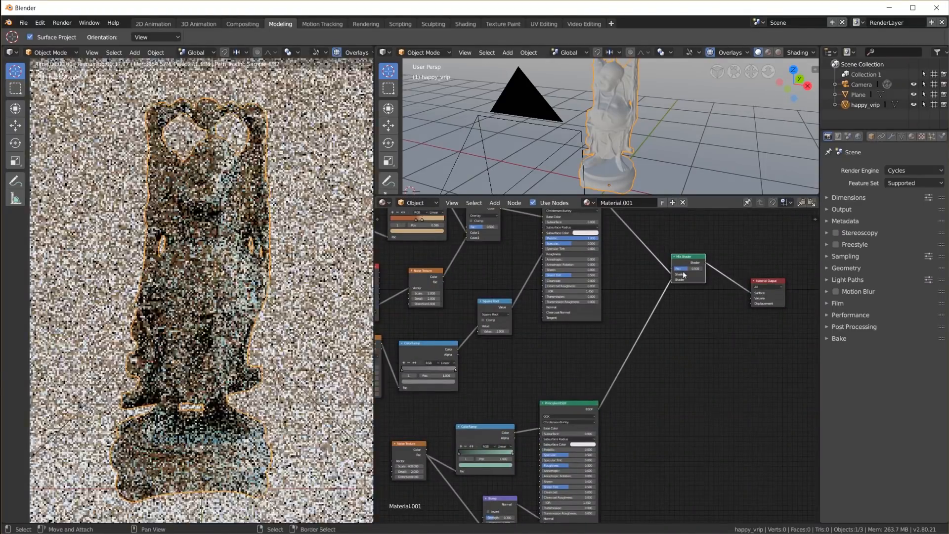
- Add an Ambient Occlusion node above the Geometry node with Only Local enabled and Distance 5, and preview it on the statue
{"action": "scroll", "coordinate": [702, 269], "scroll_direction": "up", "scroll_amount": 7}
{"action": "middle_click_drag", "start_coordinate": [741, 230], "coordinate": [648, 447]}
{"action": "scroll", "coordinate": [643, 435], "scroll_direction": "down", "scroll_amount": 5}
{"action": "middle_click_drag", "start_coordinate": [559, 252], "coordinate": [750, 371]}
{"action": "key", "text": "shift+a"}
{"action": "mouse_move", "coordinate": [456, 272]}
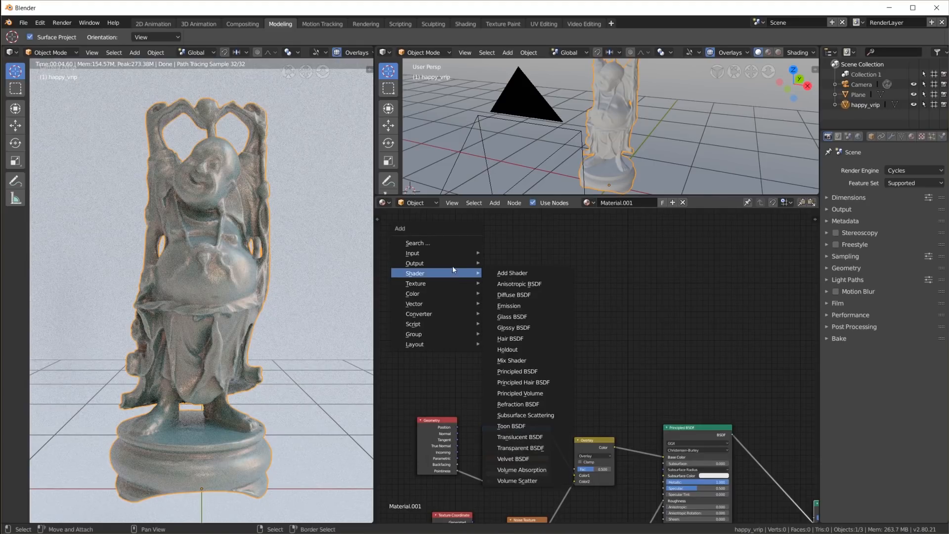
{"action": "mouse_move", "coordinate": [451, 254]}
{"action": "left_click", "coordinate": [519, 267]}
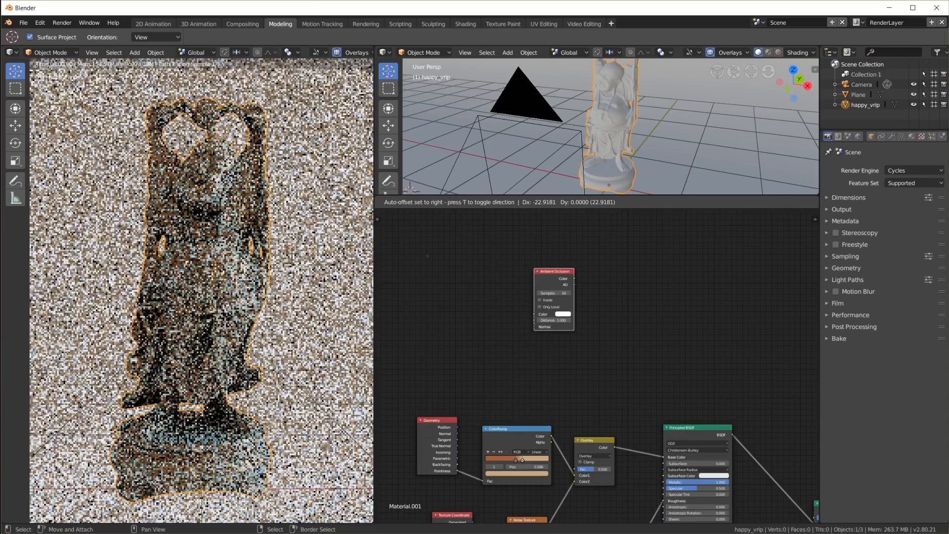
{"action": "left_click", "coordinate": [443, 272]}
{"action": "left_click", "coordinate": [435, 263], "text": "ctrl+shift"}
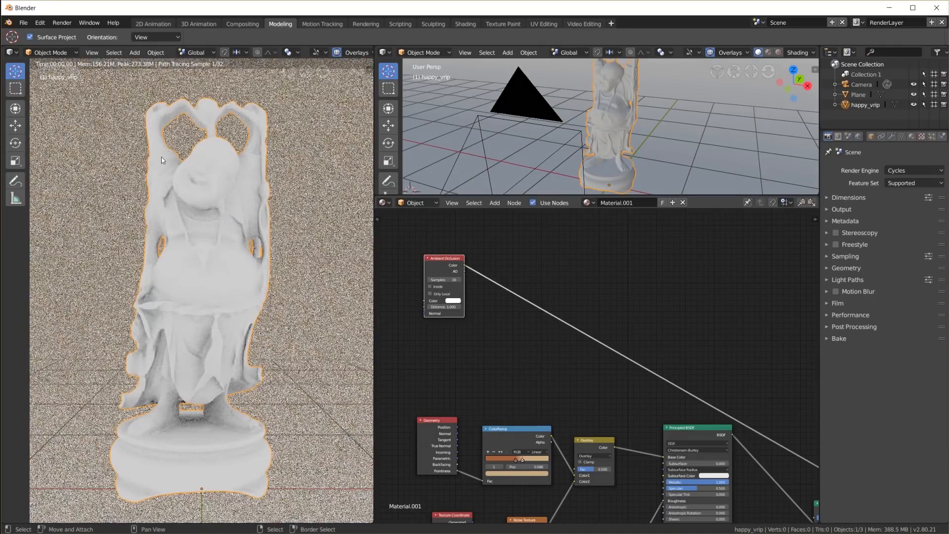
{"action": "scroll", "coordinate": [252, 242], "scroll_direction": "up", "scroll_amount": 4}
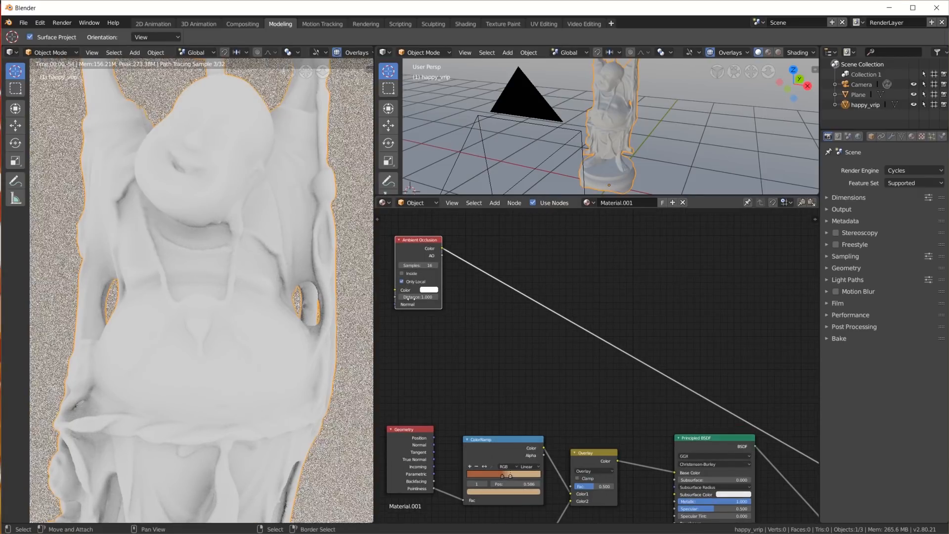
- Insert a ColorRamp after Ambient Occlusion, move its stops to about 0.22 and 0.69, and view the statue through the camera
{"action": "key", "text": "shift+a"}
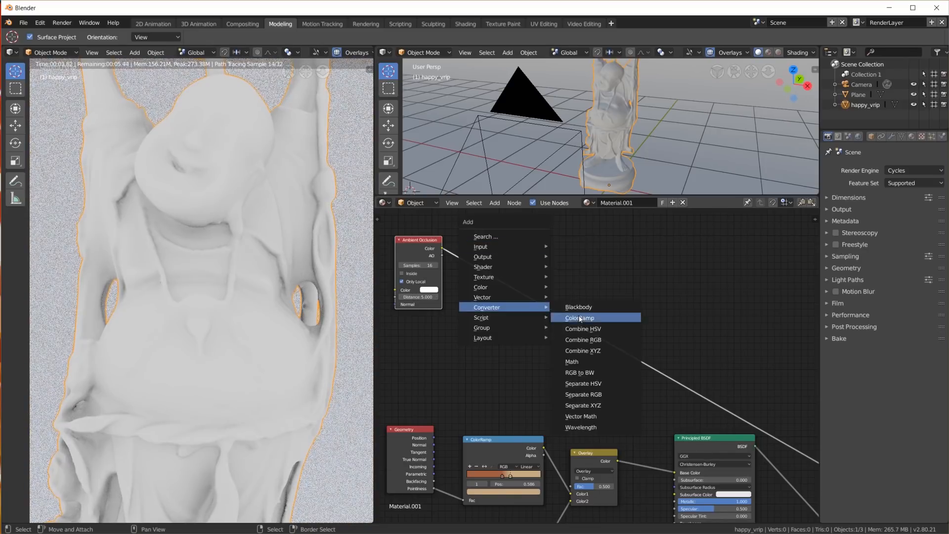
{"action": "left_click", "coordinate": [586, 307]}
{"action": "left_click", "coordinate": [509, 240]}
{"action": "mouse_move", "coordinate": [474, 271]}
{"action": "left_mouse_down"}
{"action": "mouse_move", "coordinate": [518, 271]}
{"action": "mouse_move", "coordinate": [489, 270]}
{"action": "left_mouse_up"}
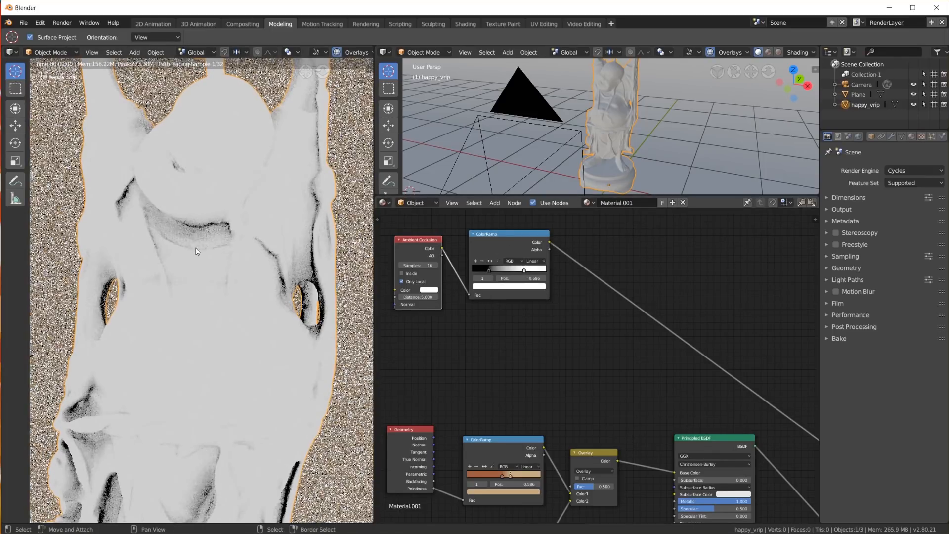
{"action": "key", "text": "KP_0"}
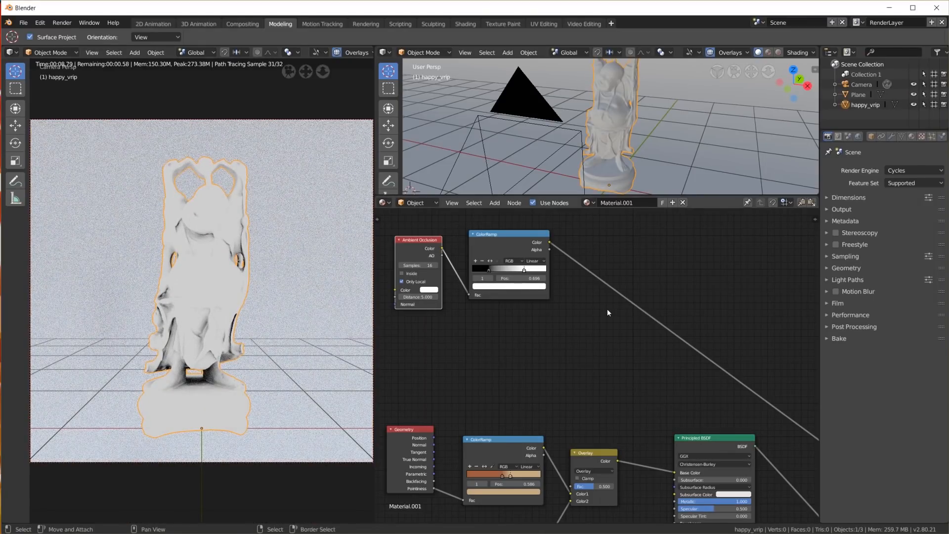
- Move the Geometry node up, duplicate the Ambient Occlusion ColorRamp beside it, feed the copy with Pointiness and preview it
{"action": "left_click_drag", "start_coordinate": [423, 432], "coordinate": [430, 344]}
{"action": "left_click", "coordinate": [526, 292]}
{"action": "key", "text": "shift+d"}
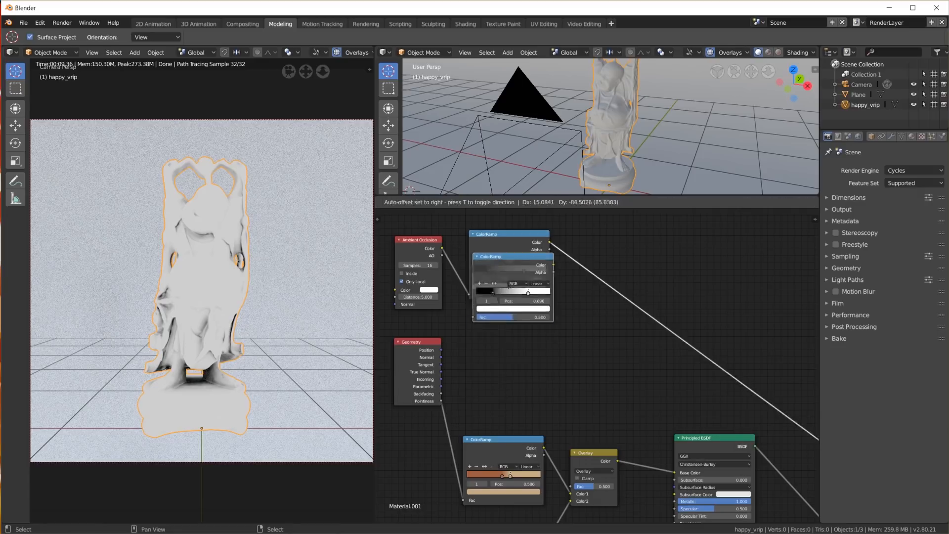
{"action": "left_click", "coordinate": [527, 391]}
{"action": "left_click_drag", "start_coordinate": [441, 401], "coordinate": [452, 401]}
{"action": "left_click", "coordinate": [505, 343], "text": "ctrl+shift"}
{"action": "scroll", "coordinate": [240, 251], "scroll_direction": "up", "scroll_amount": 5}
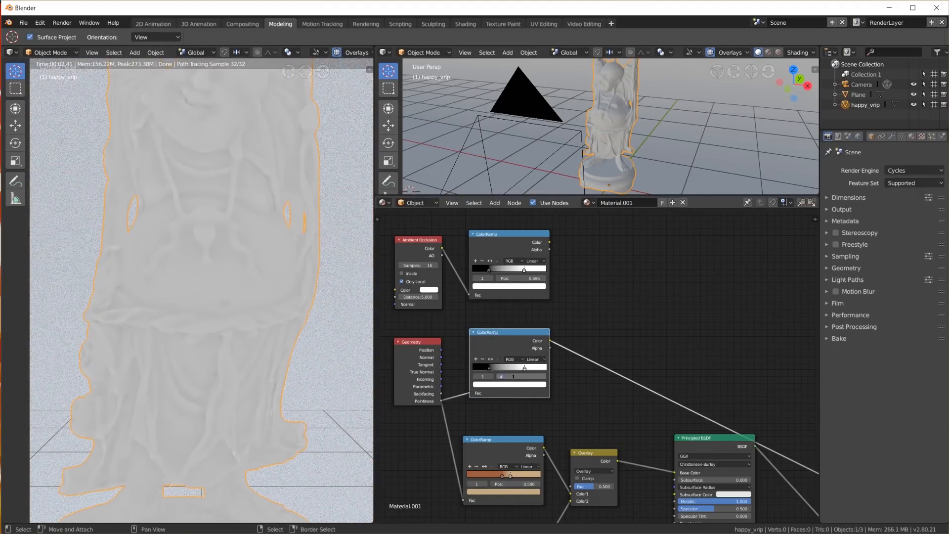
- Set the Pointiness ColorRamp copy's light stop to 0.55 and dark stop to 0.45, and slide the light stop down to about 0.5
{"action": "key", "text": "Return"}
{"action": "left_click", "coordinate": [513, 377]}
{"action": "type", "text": ".55"}
{"action": "key", "text": "Return"}
{"action": "left_click", "coordinate": [489, 368]}
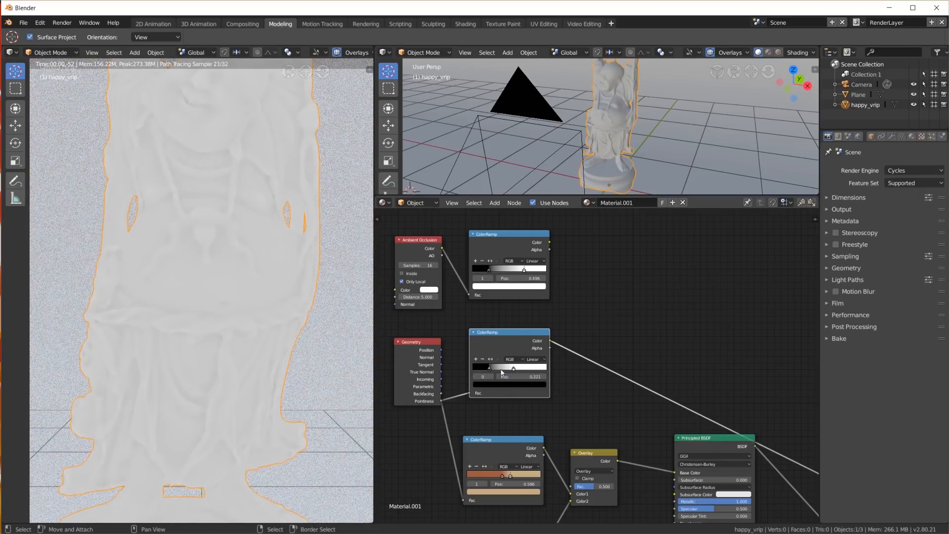
{"action": "type", "text": ".45"}
{"action": "key", "text": "Return"}
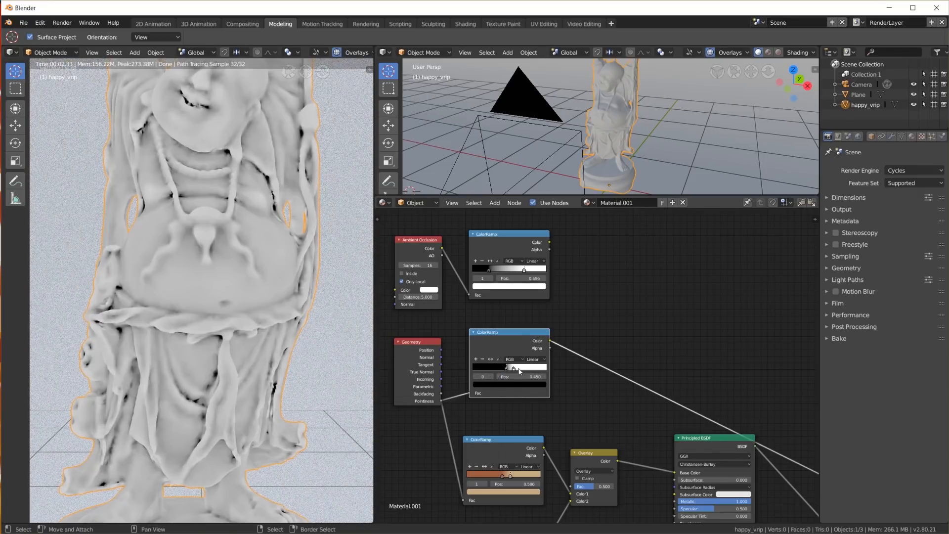
{"action": "left_click_drag", "start_coordinate": [513, 372], "coordinate": [510, 372]}
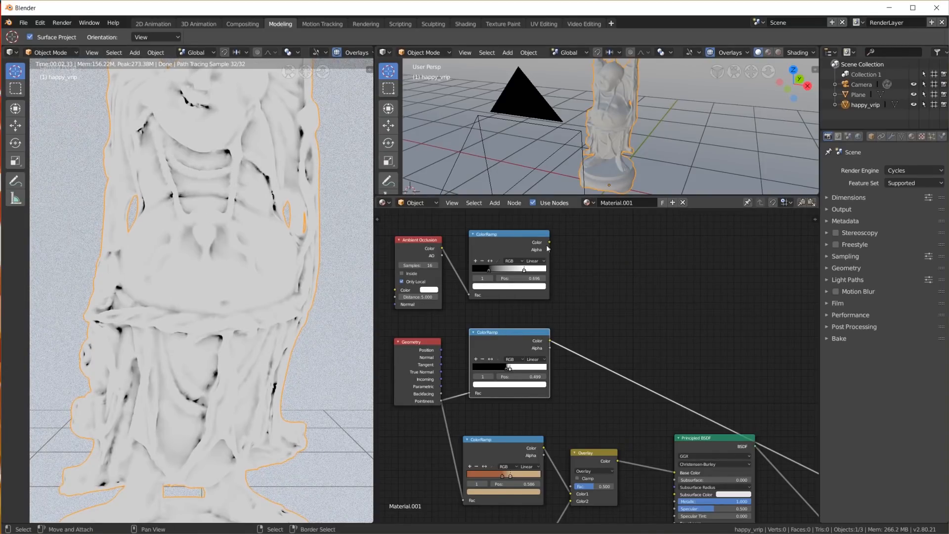
- Combine the Ambient Occlusion and Pointiness ColorRamps in a new Multiply mix node and feed it into the Mix Shader's Fac
{"action": "key", "text": "shift+a"}
{"action": "mouse_move", "coordinate": [604, 268]}
{"action": "left_click", "coordinate": [666, 322]}
{"action": "left_click", "coordinate": [608, 297]}
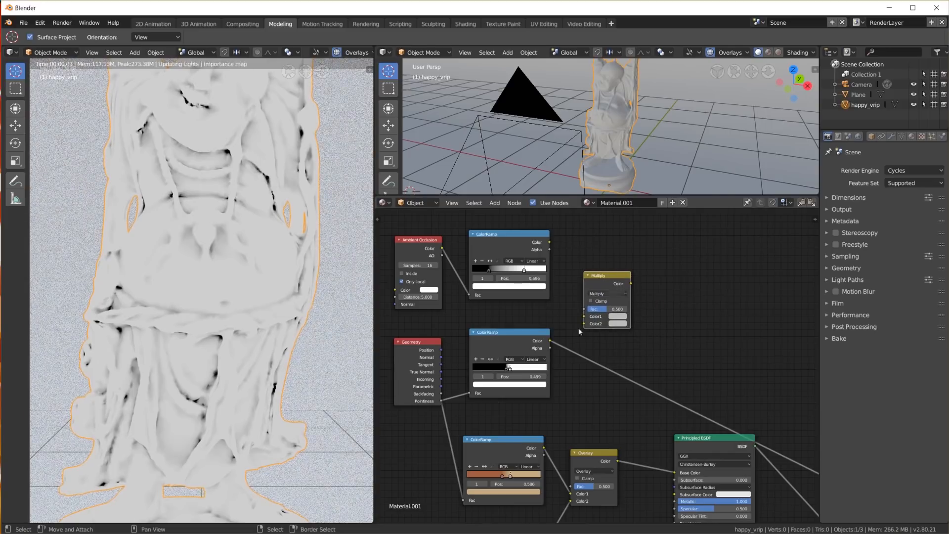
{"action": "left_click_drag", "start_coordinate": [585, 317], "coordinate": [550, 243]}
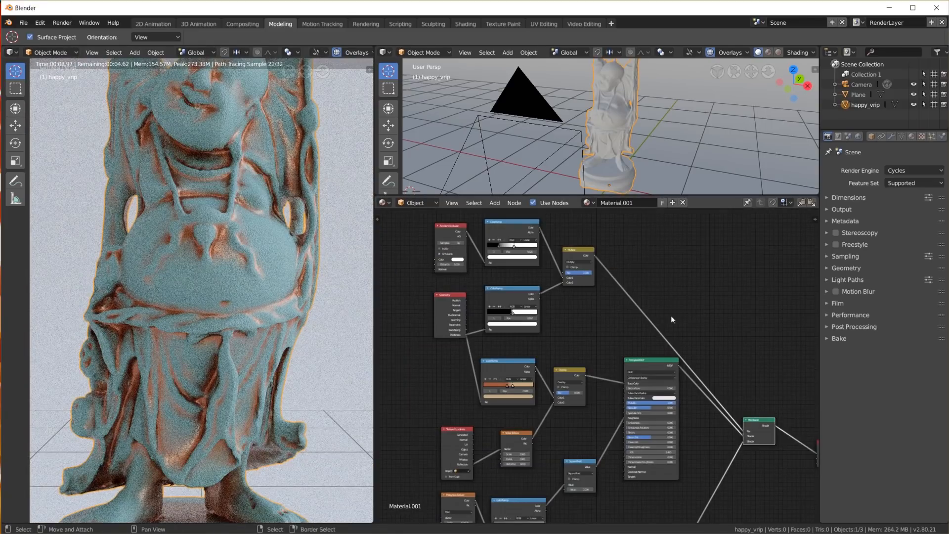
- Insert an Invert node between the Multiply mix node and the Mix Shader's Fac, and view the statue through the camera
{"action": "scroll", "coordinate": [653, 267], "scroll_direction": "up", "scroll_amount": 3}
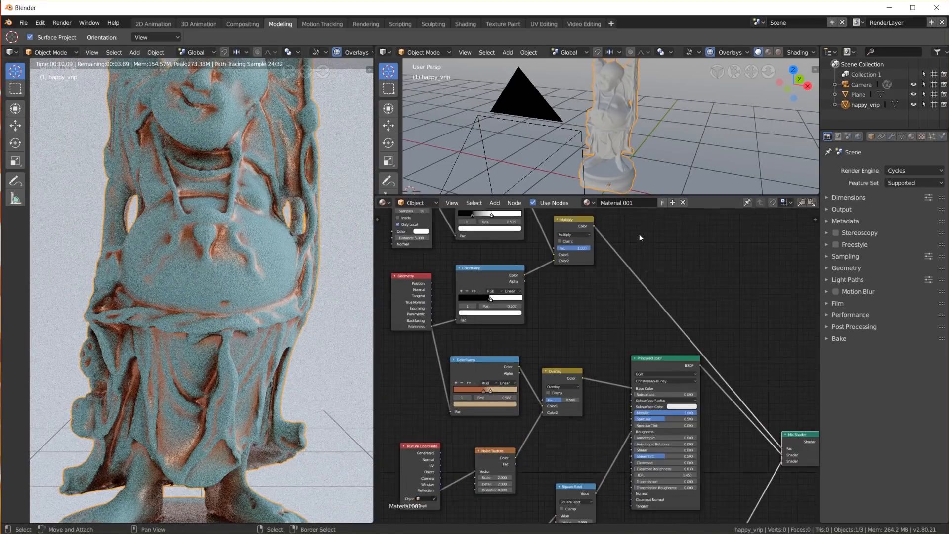
{"action": "middle_click_drag", "start_coordinate": [640, 237], "coordinate": [629, 314]}
{"action": "key", "text": "shift+a"}
{"action": "mouse_move", "coordinate": [629, 314]}
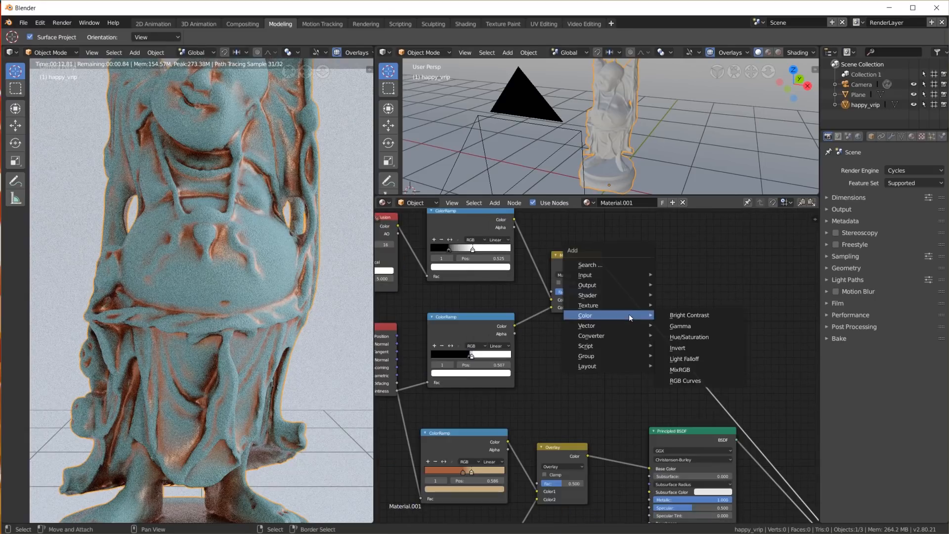
{"action": "left_click", "coordinate": [679, 348]}
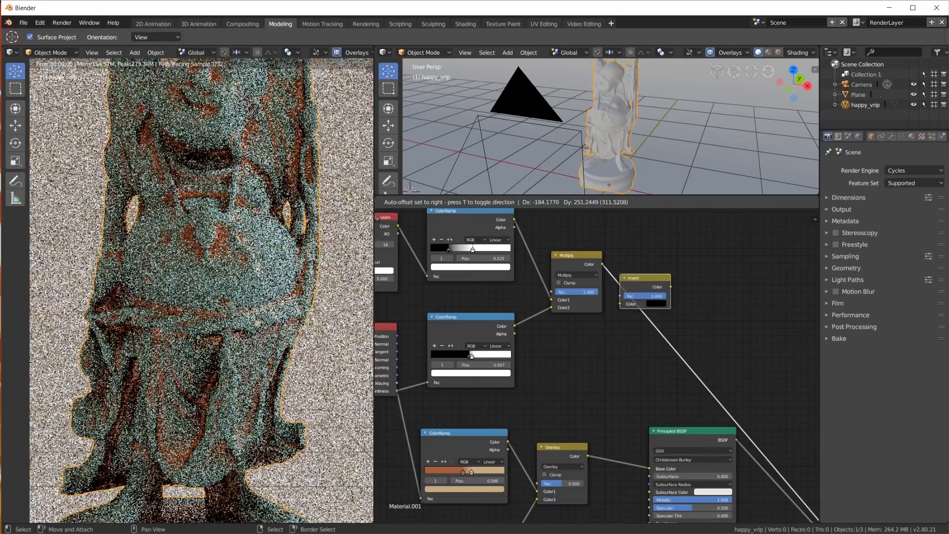
{"action": "left_click", "coordinate": [630, 275]}
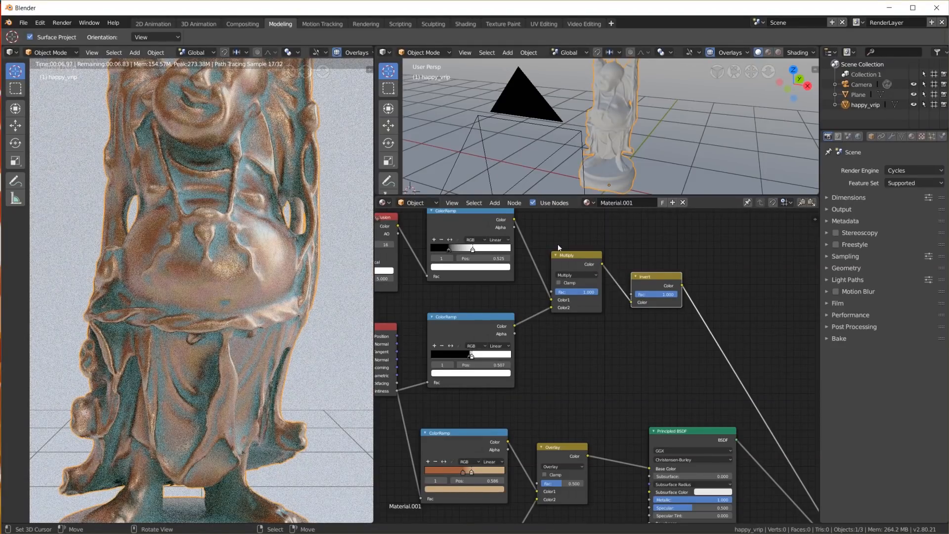
{"action": "key", "text": "KP_0"}
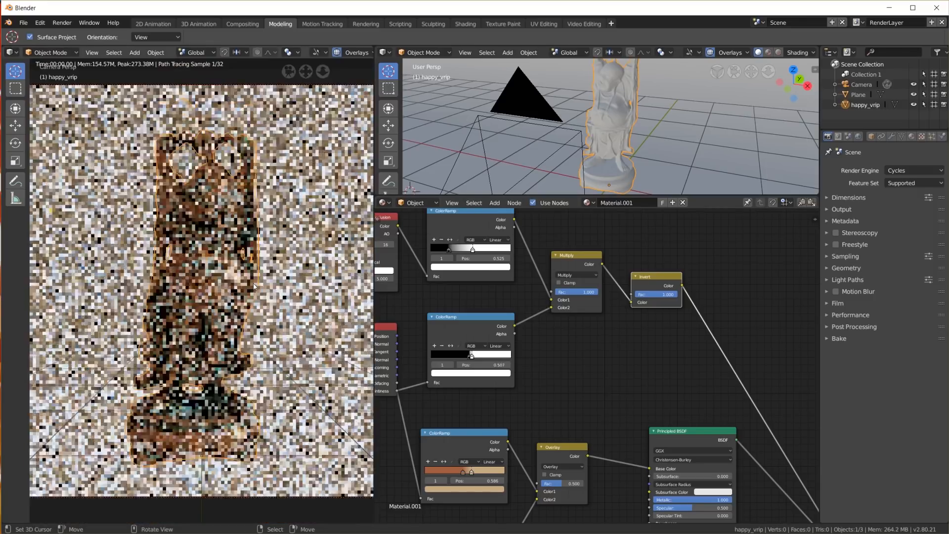
- Set the render engine to Eevee
{"action": "left_click", "coordinate": [417, 203]}
{"action": "left_click", "coordinate": [419, 178]}
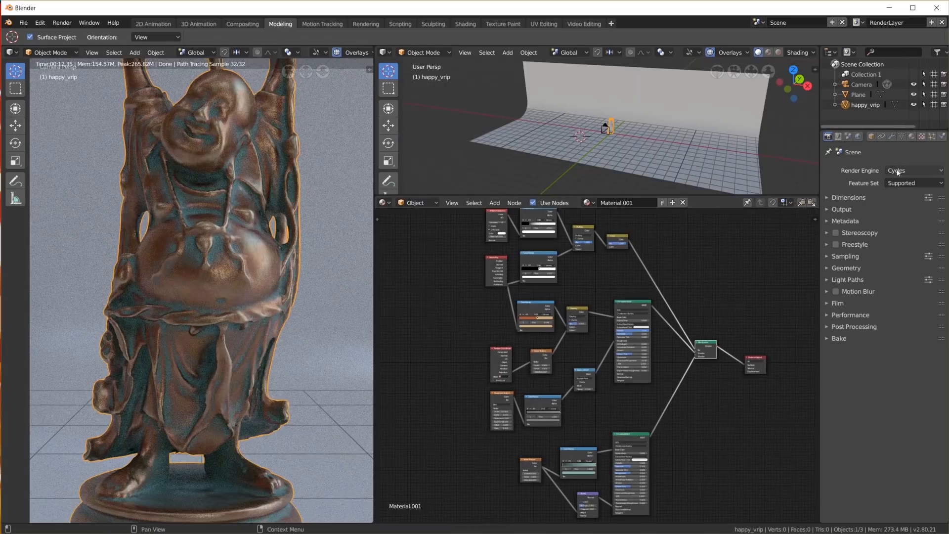
{"action": "left_click", "coordinate": [901, 171]}
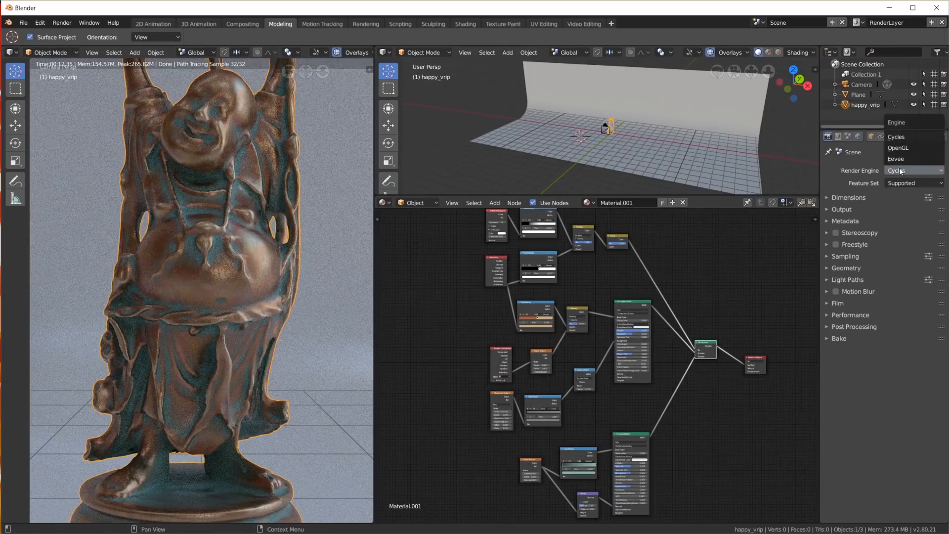
{"action": "left_click", "coordinate": [900, 158]}
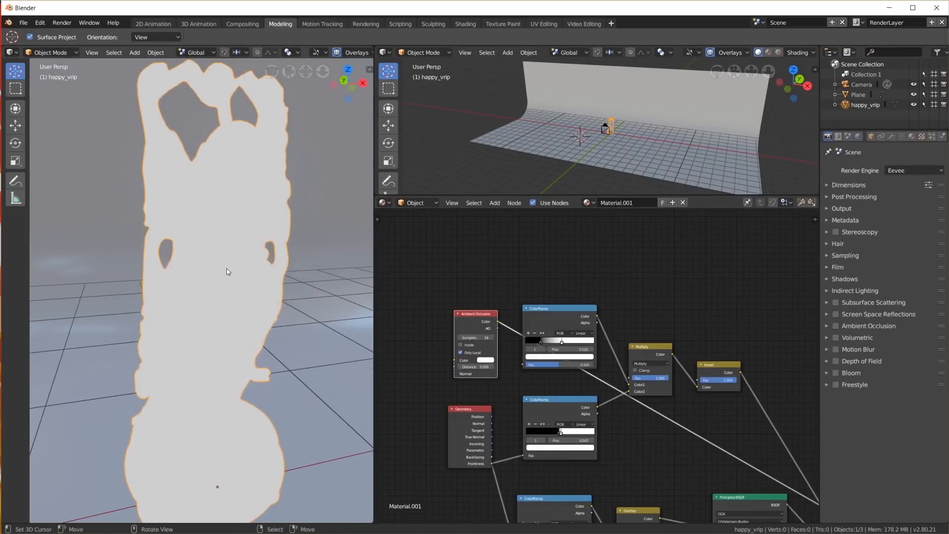
- Preview the Ambient Occlusion ColorRamp on the statue and reconnect the Ambient Occlusion node to its Fac
{"action": "scroll", "coordinate": [228, 271], "scroll_direction": "up", "scroll_amount": 4}
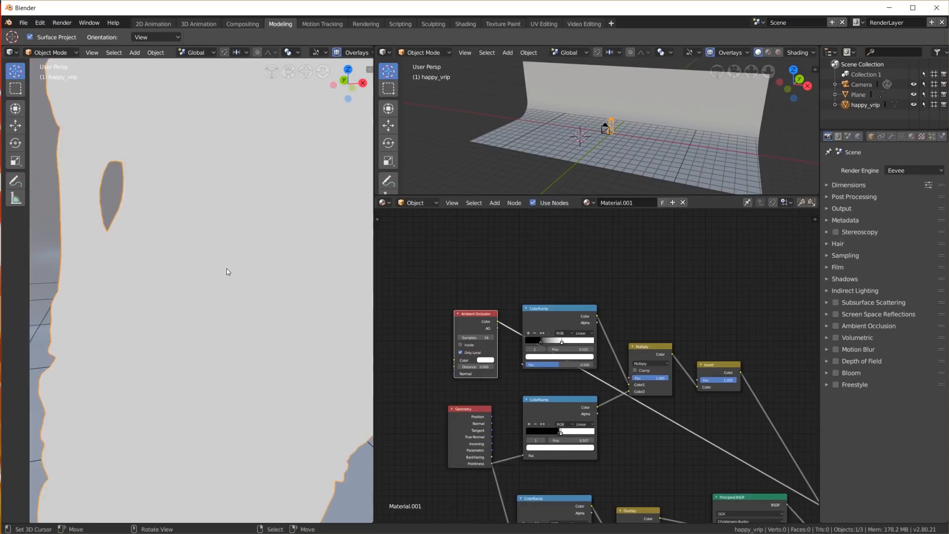
{"action": "scroll", "coordinate": [228, 271], "scroll_direction": "down", "scroll_amount": 3}
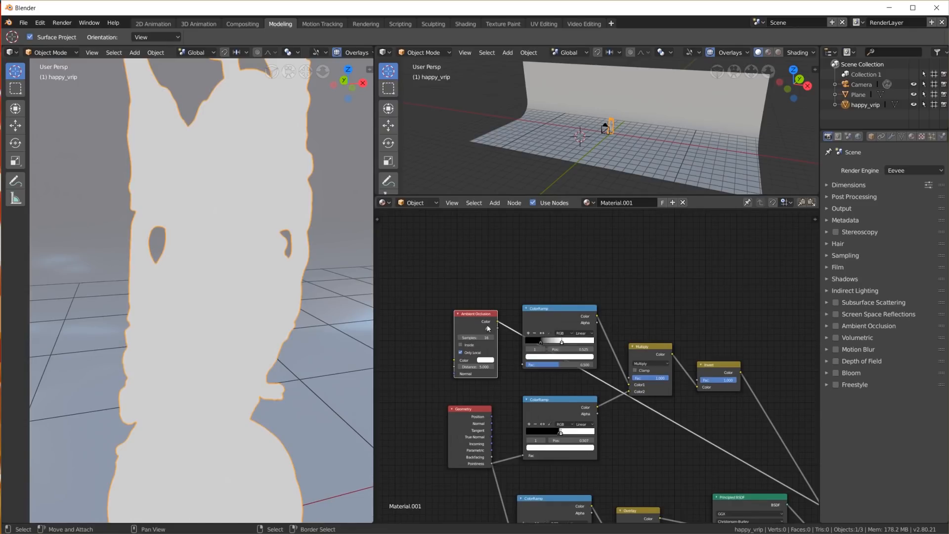
{"action": "left_click", "coordinate": [552, 322], "text": "ctrl+shift"}
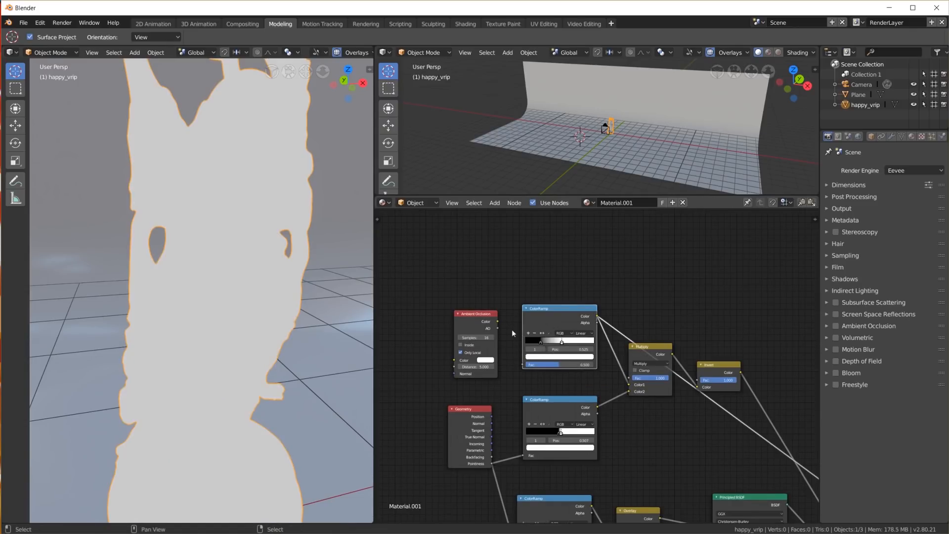
{"action": "left_click_drag", "start_coordinate": [528, 368], "coordinate": [526, 366]}
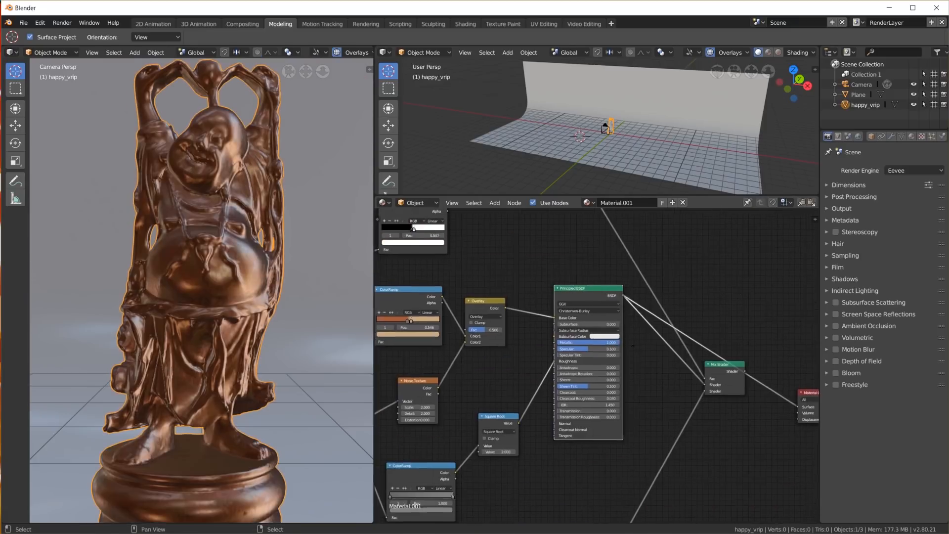
- Examine the metallic copper shader on the statue up close in the Eevee viewport
{"action": "key", "text": "KP_0"}
{"action": "middle_click_drag", "start_coordinate": [261, 284], "coordinate": [200, 187]}
{"action": "scroll", "coordinate": [243, 239], "scroll_direction": "up", "scroll_amount": 8}
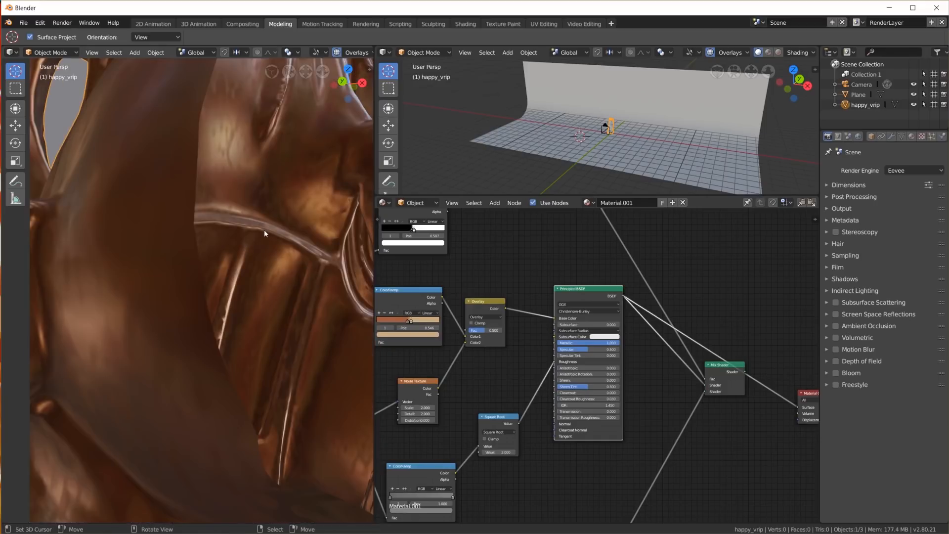
{"action": "scroll", "coordinate": [264, 229], "scroll_direction": "down", "scroll_amount": 3}
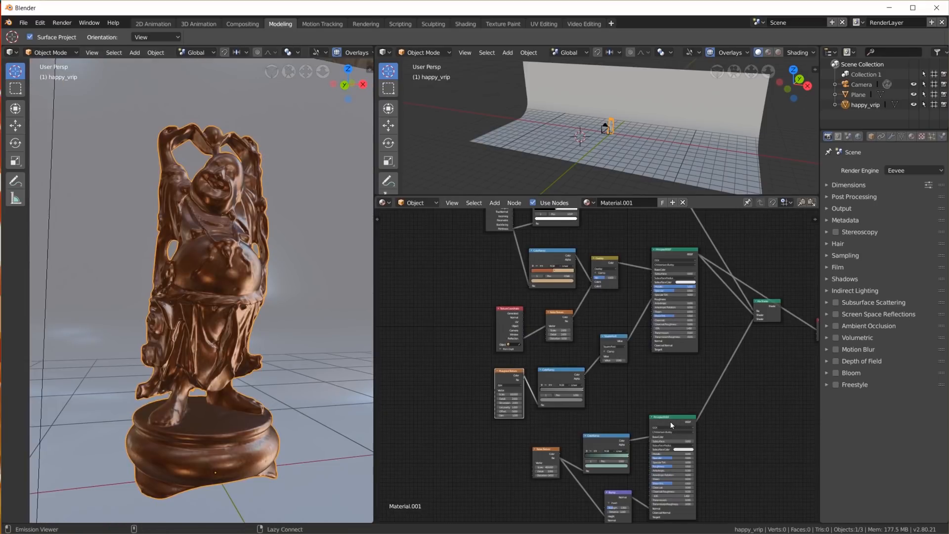
- Preview the green patina Principled BSDF and examine its bumpy surface on the statue up close
{"action": "left_click", "coordinate": [670, 421], "text": "ctrl+shift"}
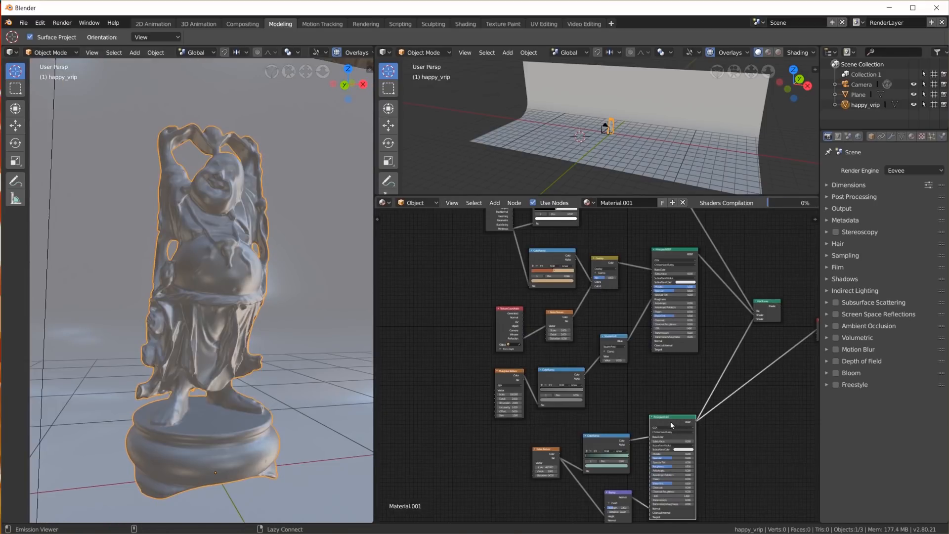
{"action": "scroll", "coordinate": [251, 266], "scroll_direction": "up", "scroll_amount": 10}
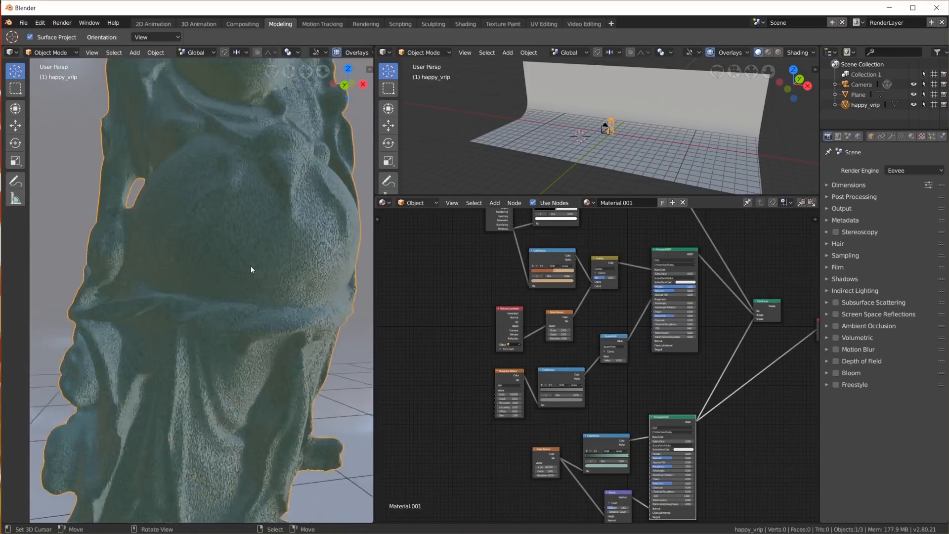
{"action": "middle_click_drag", "start_coordinate": [254, 254], "coordinate": [252, 224]}
{"action": "scroll", "coordinate": [283, 199], "scroll_direction": "down", "scroll_amount": 8}
{"action": "scroll", "coordinate": [242, 228], "scroll_direction": "up", "scroll_amount": 7}
{"action": "scroll", "coordinate": [247, 228], "scroll_direction": "down", "scroll_amount": 7}
{"action": "scroll", "coordinate": [252, 227], "scroll_direction": "down", "scroll_amount": 3}
{"action": "scroll", "coordinate": [593, 305], "scroll_direction": "up", "scroll_amount": 2}
- Preview the Invert node's mask output on the statue and switch the render engine to Cycles
{"action": "left_click", "coordinate": [592, 304], "text": "ctrl+shift"}
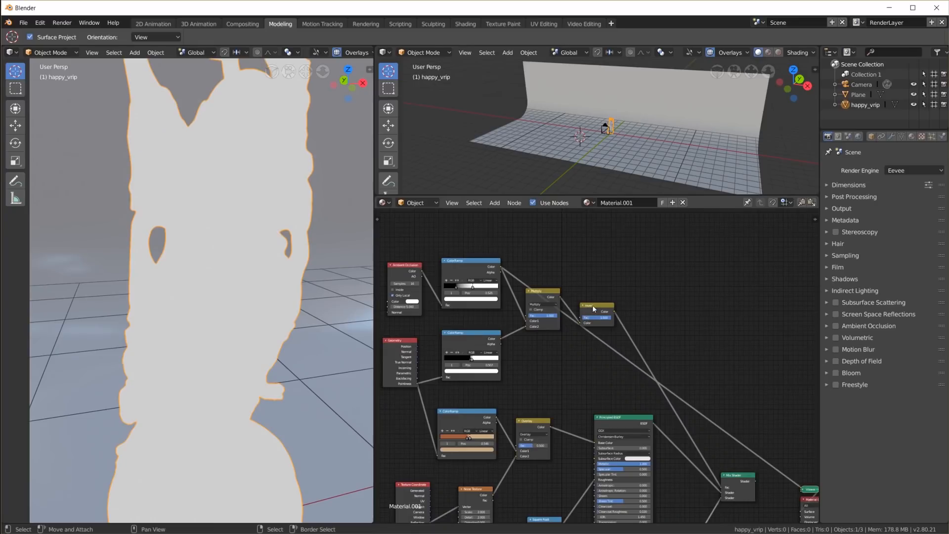
{"action": "left_click", "coordinate": [592, 307], "text": "ctrl+shift"}
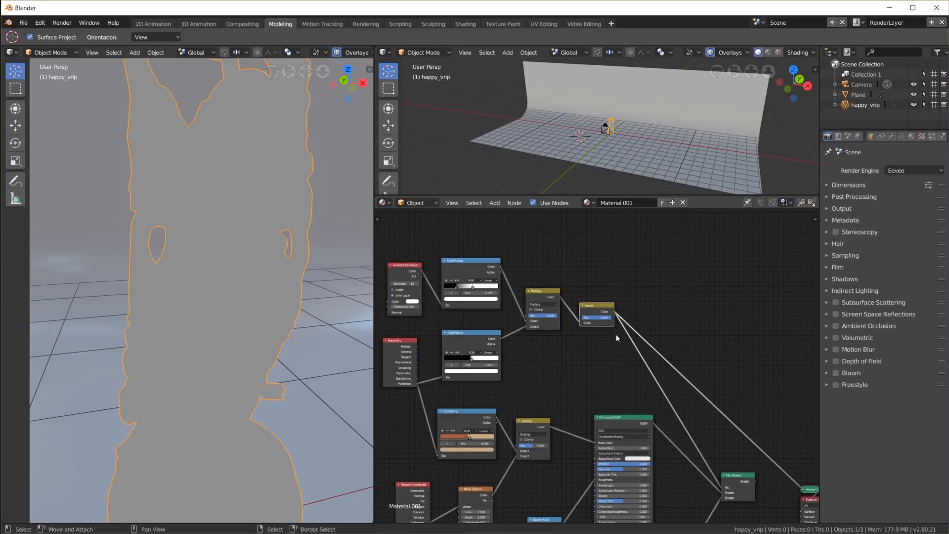
{"action": "left_click", "coordinate": [909, 170]}
{"action": "left_click", "coordinate": [906, 138]}
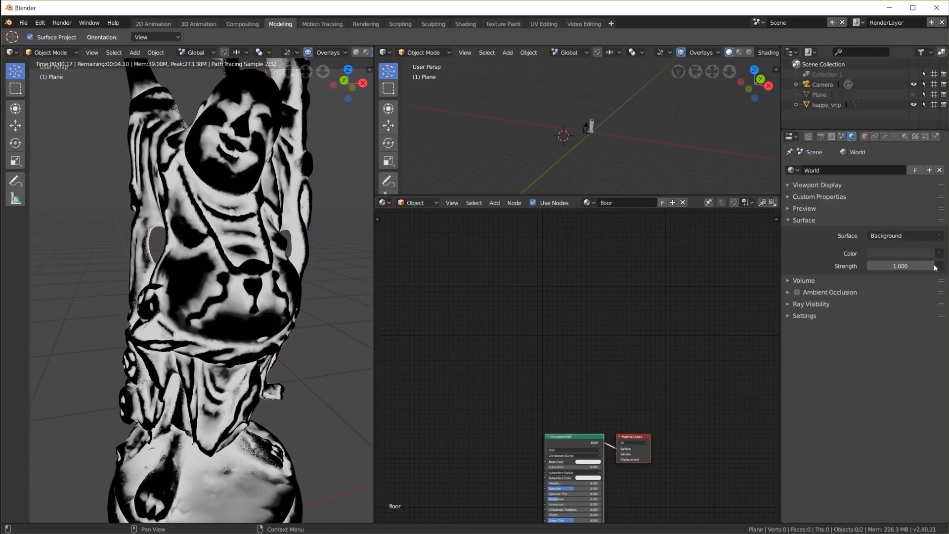
- Set the world background color to white
{"action": "left_click", "coordinate": [904, 253]}
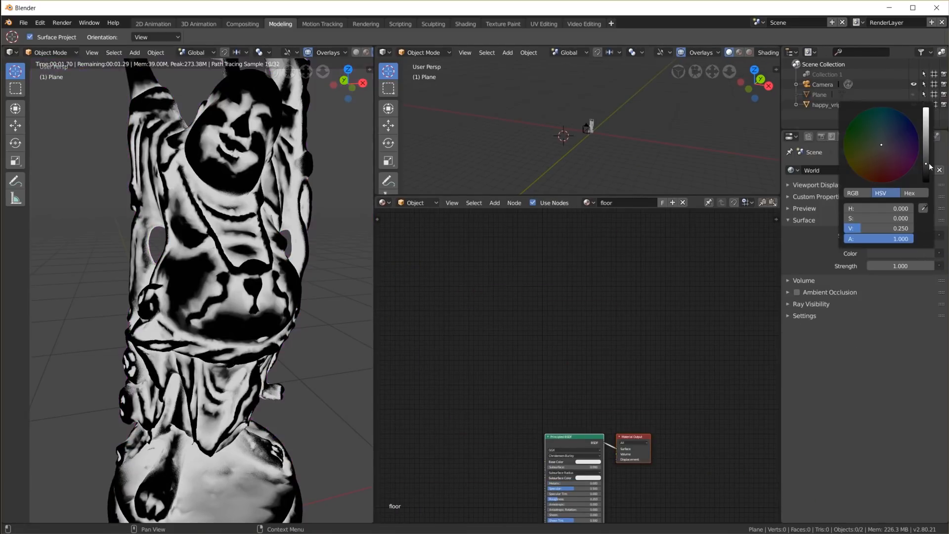
{"action": "left_click_drag", "start_coordinate": [930, 163], "coordinate": [928, 108]}
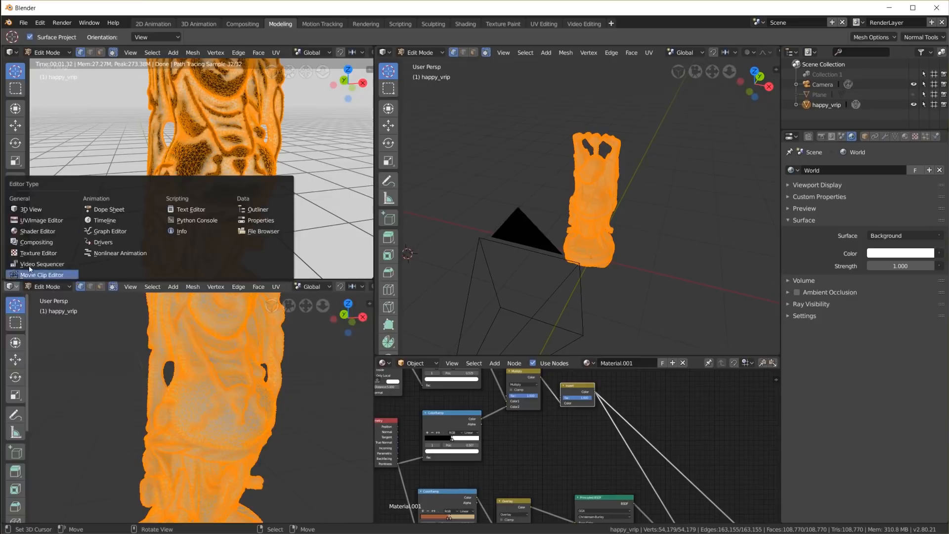
- Change the lower viewport to the UV/Image Editor and unwrap the whole statue mesh with Smart UV Project
{"action": "left_click", "coordinate": [42, 220]}
{"action": "key", "text": "u"}
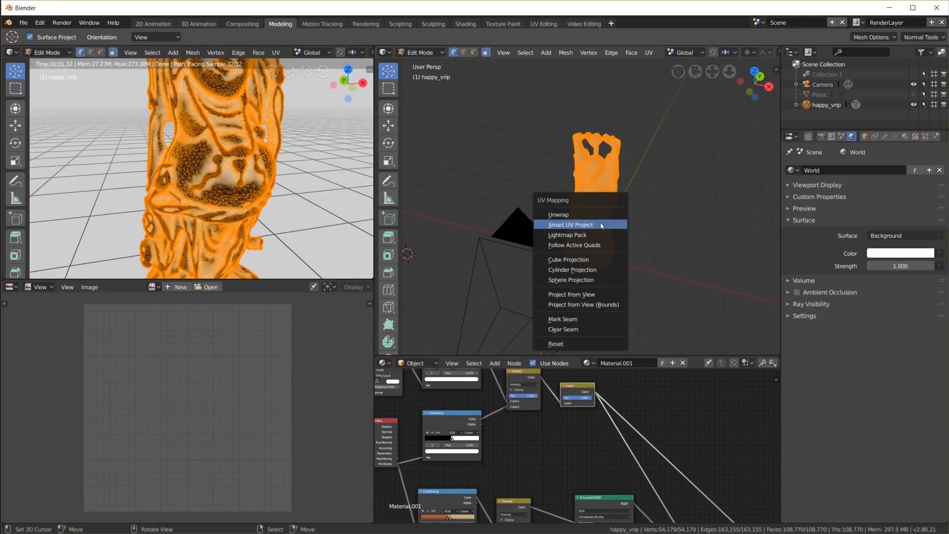
{"action": "left_click", "coordinate": [600, 223]}
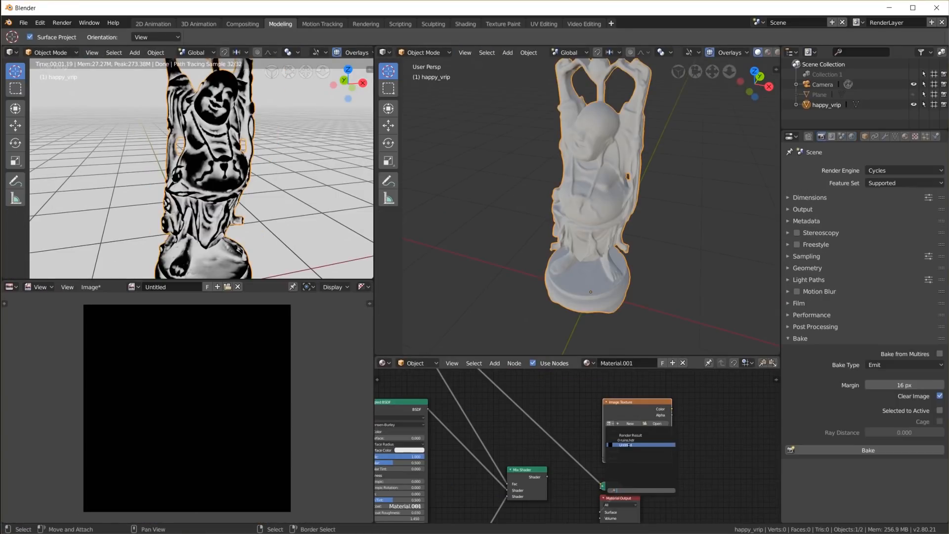
- Place the Image Texture node holding the Untitled image above the Material Output and bake the Emit mask into it
{"action": "left_click_drag", "start_coordinate": [636, 400], "coordinate": [643, 389]}
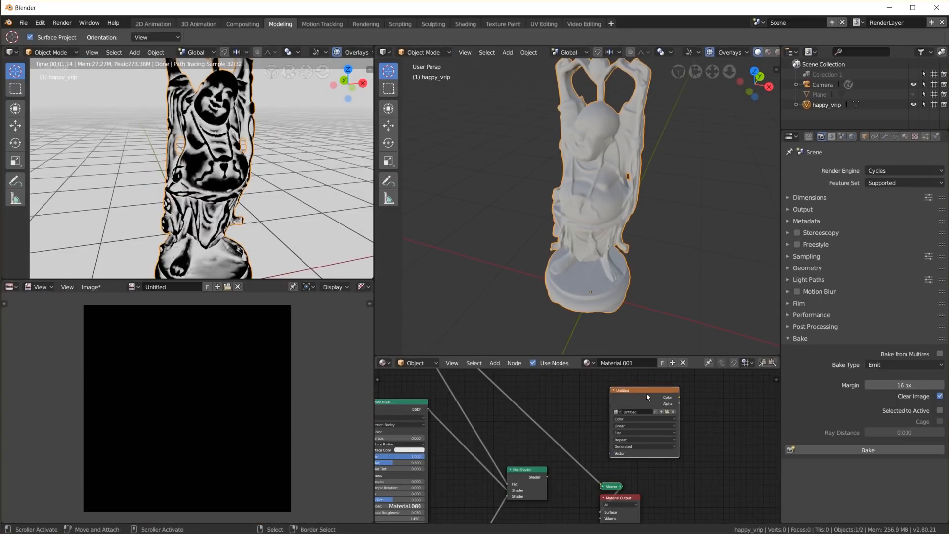
{"action": "left_click", "coordinate": [851, 449]}
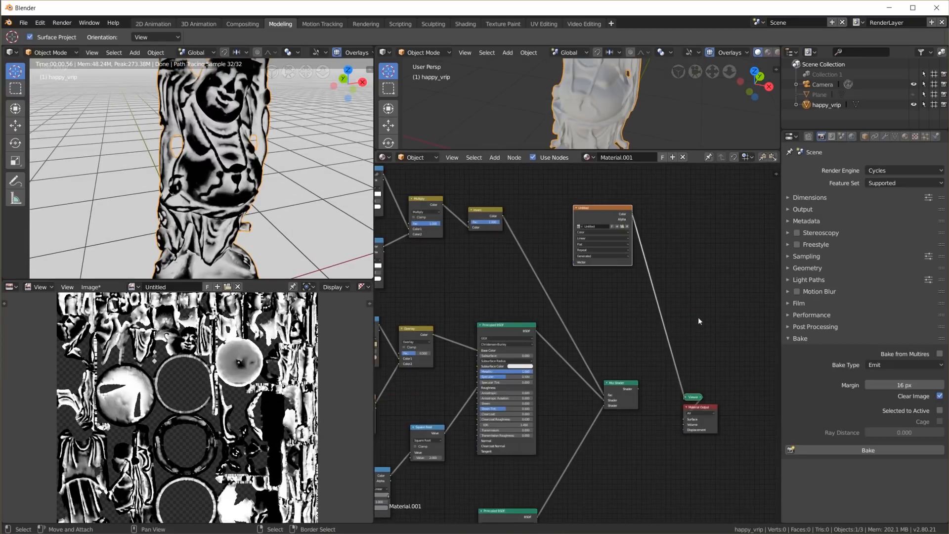
- Switch the render engine to Eevee and connect the baked Untitled image's Color to the Mix Shader's Fac
{"action": "left_click", "coordinate": [886, 170]}
{"action": "left_click", "coordinate": [889, 161]}
{"action": "left_click_drag", "start_coordinate": [625, 214], "coordinate": [618, 219]}
{"action": "left_click_drag", "start_coordinate": [613, 390], "coordinate": [613, 392]}
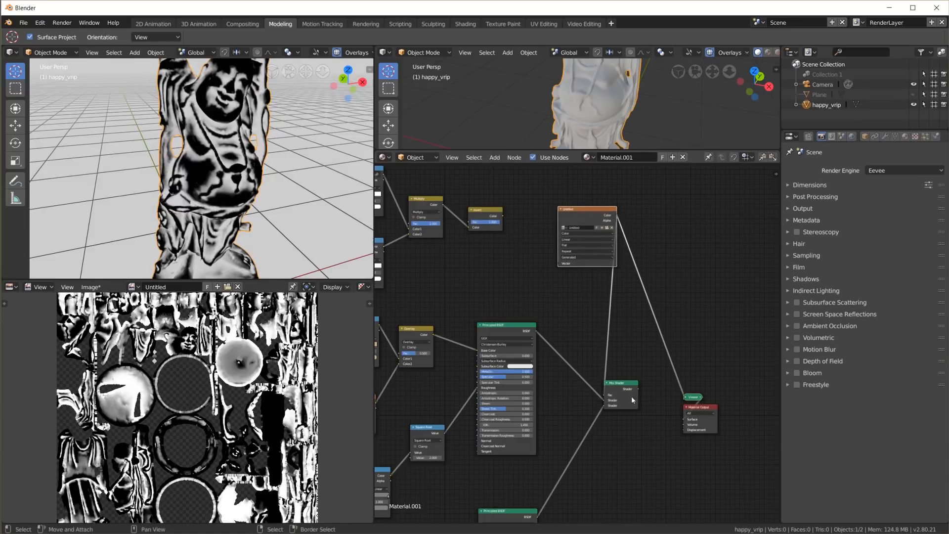
- Enable nodes for the world and use the ruins.hdr environment texture as its background color
{"action": "left_click", "coordinate": [852, 136]}
{"action": "left_click", "coordinate": [924, 239]}
{"action": "left_click", "coordinate": [919, 275]}
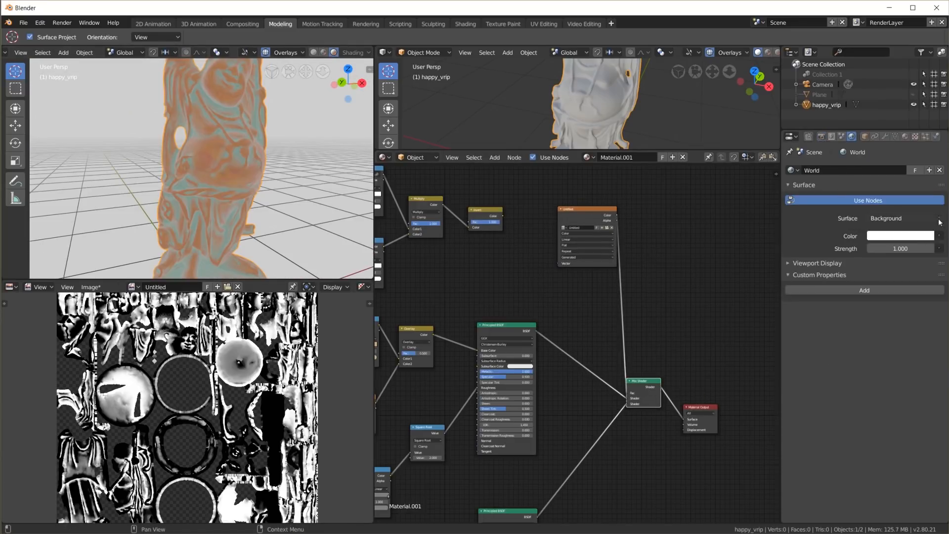
{"action": "left_click", "coordinate": [940, 236]}
{"action": "left_click", "coordinate": [725, 126]}
{"action": "left_click", "coordinate": [876, 249]}
{"action": "left_click", "coordinate": [816, 275]}
{"action": "scroll", "coordinate": [315, 160], "scroll_direction": "up", "scroll_amount": 3}
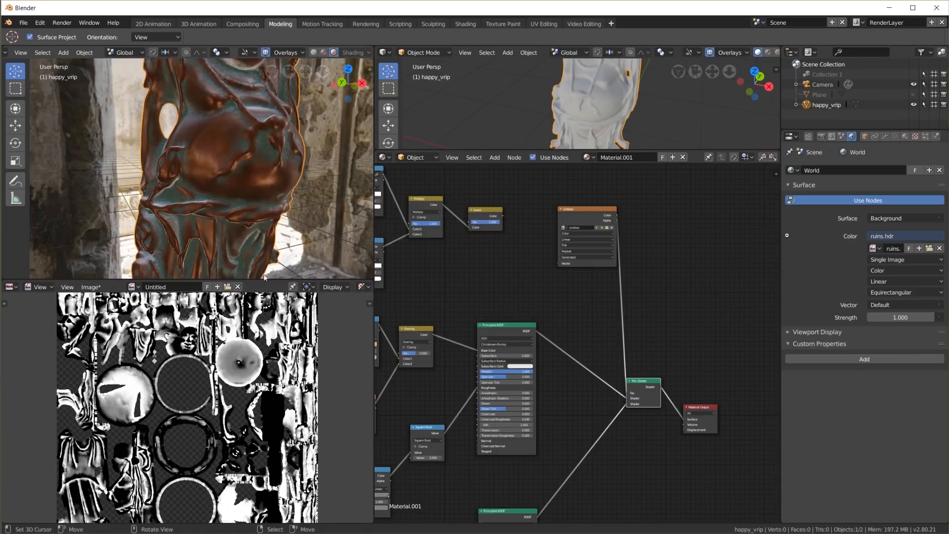
- Enable Screen Space Reflections in the Eevee render settings
{"action": "middle_click_drag", "start_coordinate": [316, 160], "coordinate": [244, 195]}
{"action": "left_click_drag", "start_coordinate": [198, 349], "coordinate": [198, 391]}
{"action": "left_click", "coordinate": [821, 136]}
{"action": "left_click", "coordinate": [809, 316]}
- Enlarge the rendered 3D viewport over the image editor and orbit around the statue to inspect the weathered copper
{"action": "middle_click_drag", "start_coordinate": [278, 221], "coordinate": [366, 245]}
{"action": "scroll", "coordinate": [202, 193], "scroll_direction": "up", "scroll_amount": 3}
{"action": "scroll", "coordinate": [240, 260], "scroll_direction": "down", "scroll_amount": 4}
{"action": "left_click_drag", "start_coordinate": [374, 243], "coordinate": [514, 243]}
{"action": "left_click_drag", "start_coordinate": [4, 388], "coordinate": [101, 409]}
{"action": "middle_click_drag", "start_coordinate": [317, 351], "coordinate": [278, 361]}
{"action": "middle_click_drag", "start_coordinate": [331, 236], "coordinate": [381, 343]}
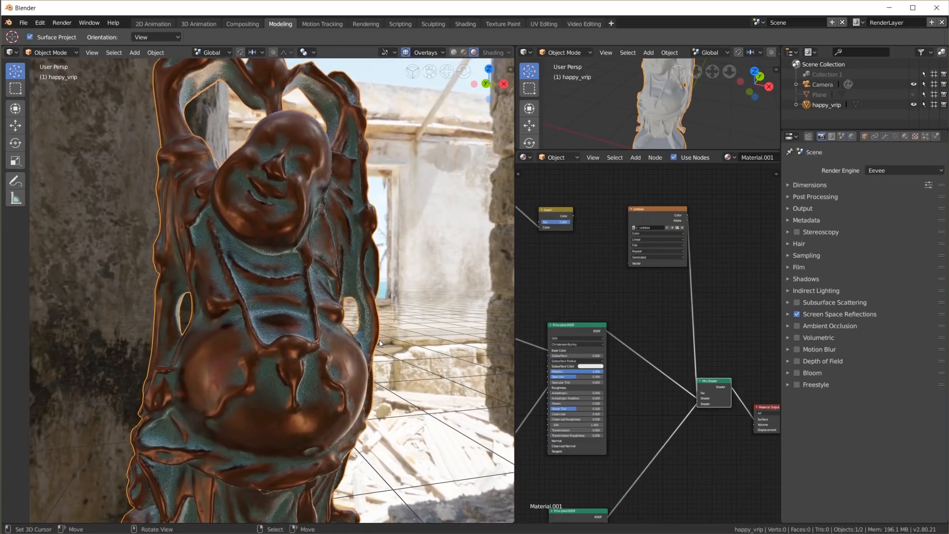
{"action": "middle_click_drag", "start_coordinate": [353, 320], "coordinate": [317, 346]}
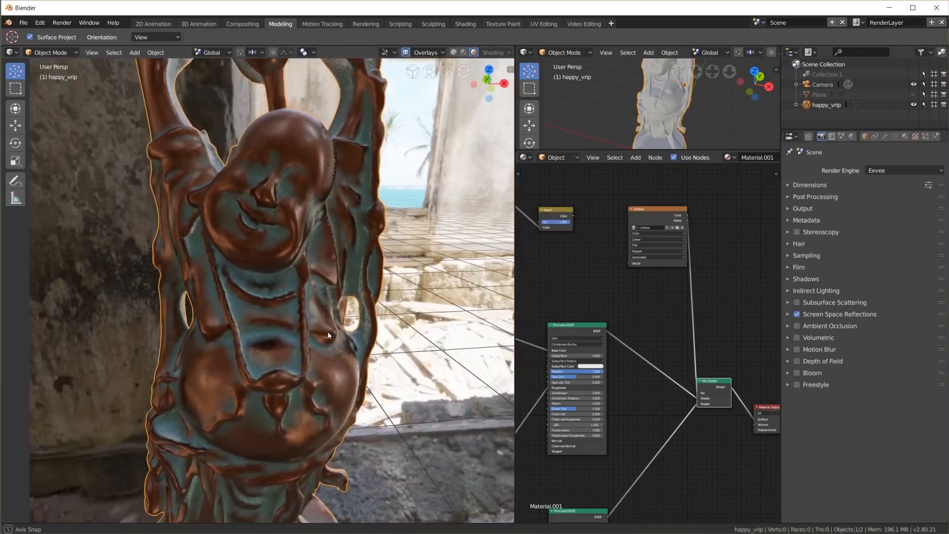